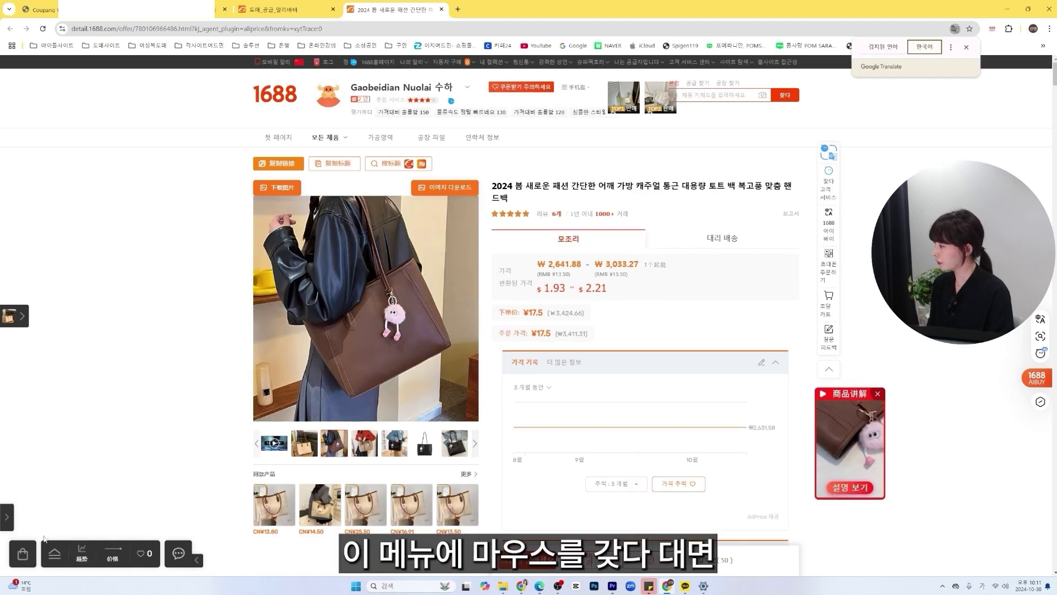
# - Look through the product listing's downloadable thumbnails, video, SKU and description images in the image download window, closing it when finished
pyautogui.moveTo(52, 556)
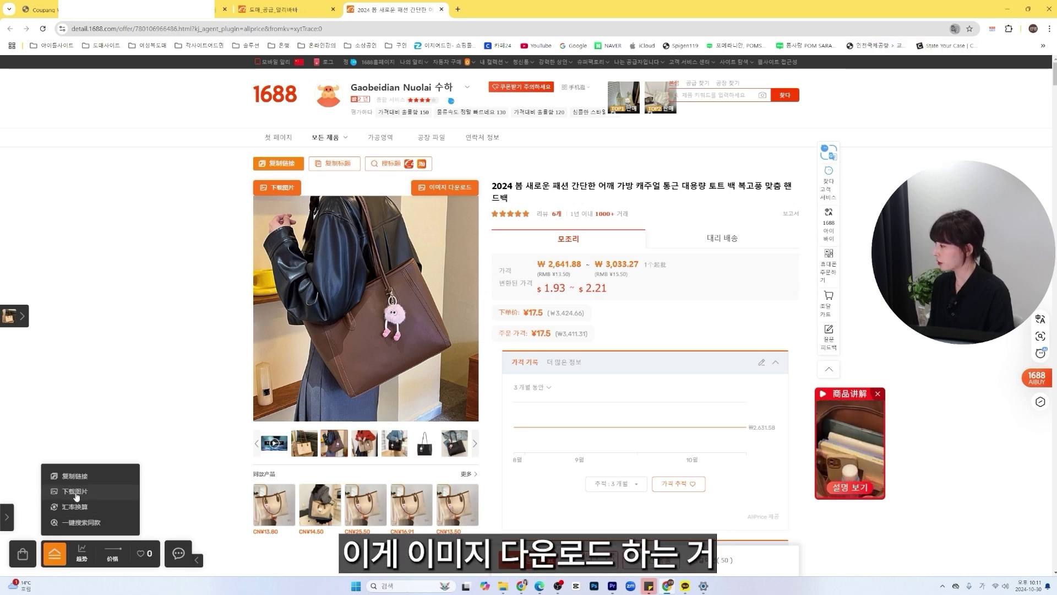
pyautogui.click(76, 494)
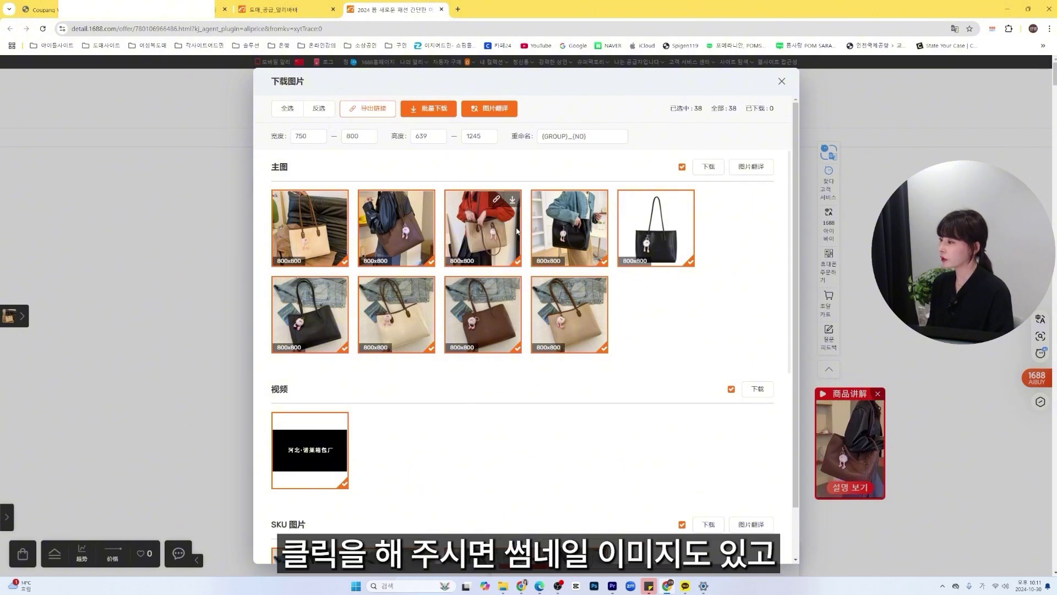
pyautogui.scroll(-3, 418, 231)
pyautogui.scroll(-5, 424, 241)
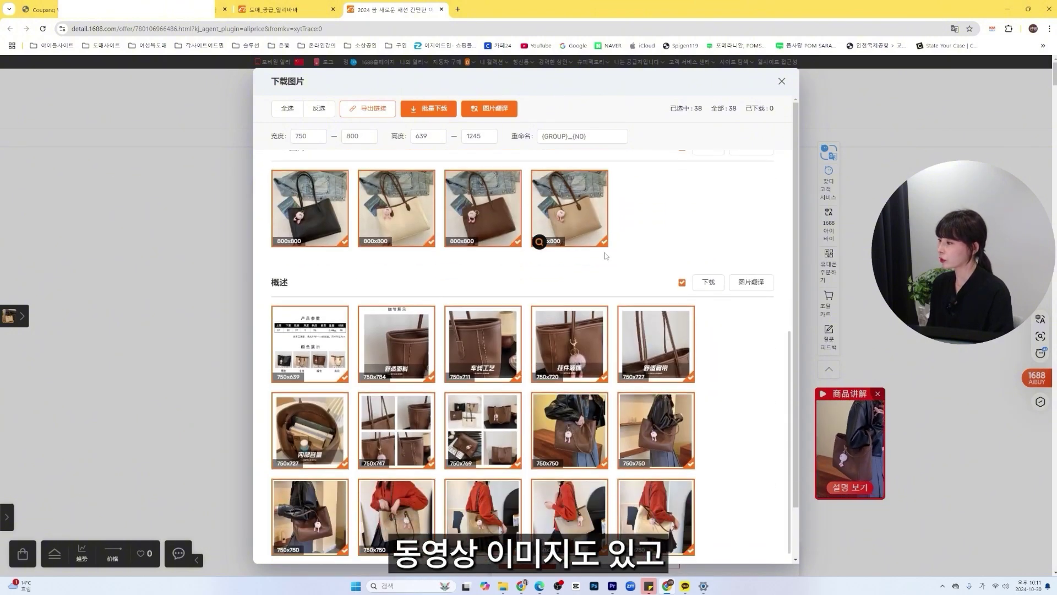
pyautogui.scroll(2, 468, 284)
pyautogui.scroll(7, 468, 284)
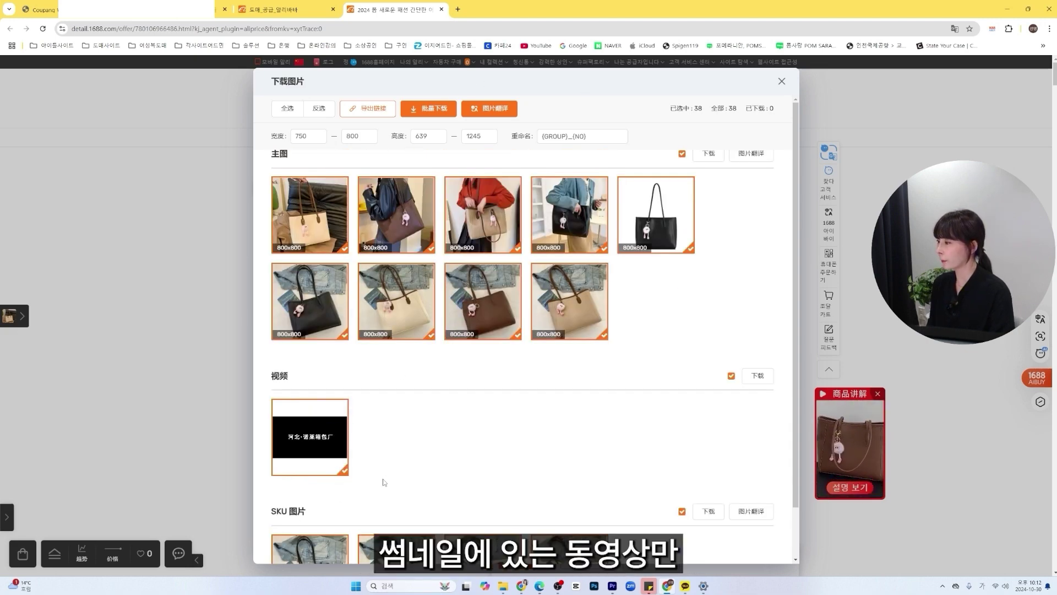
pyautogui.scroll(1, 439, 455)
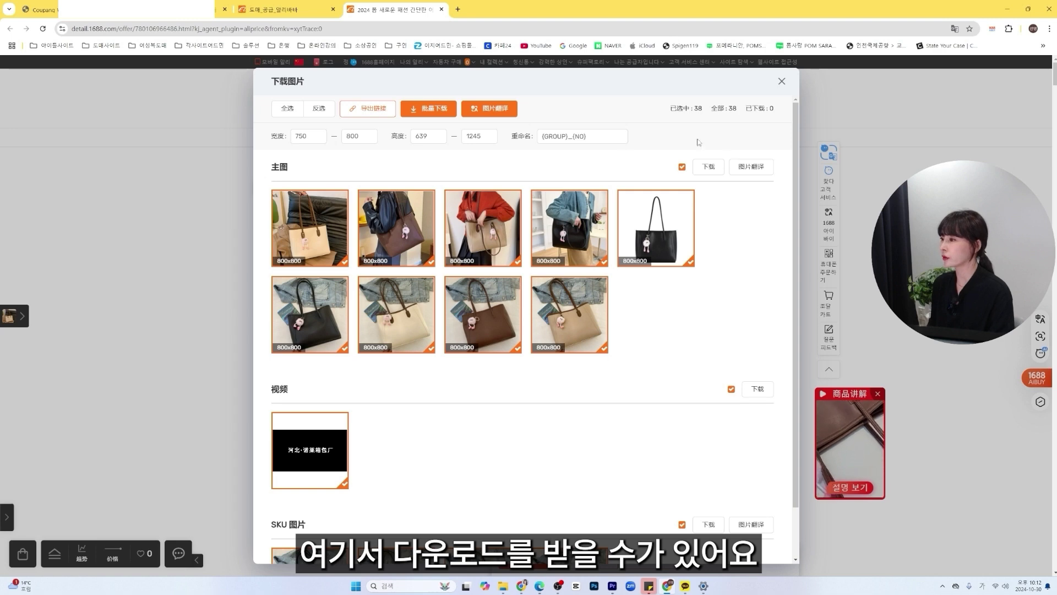
pyautogui.press('Escape')
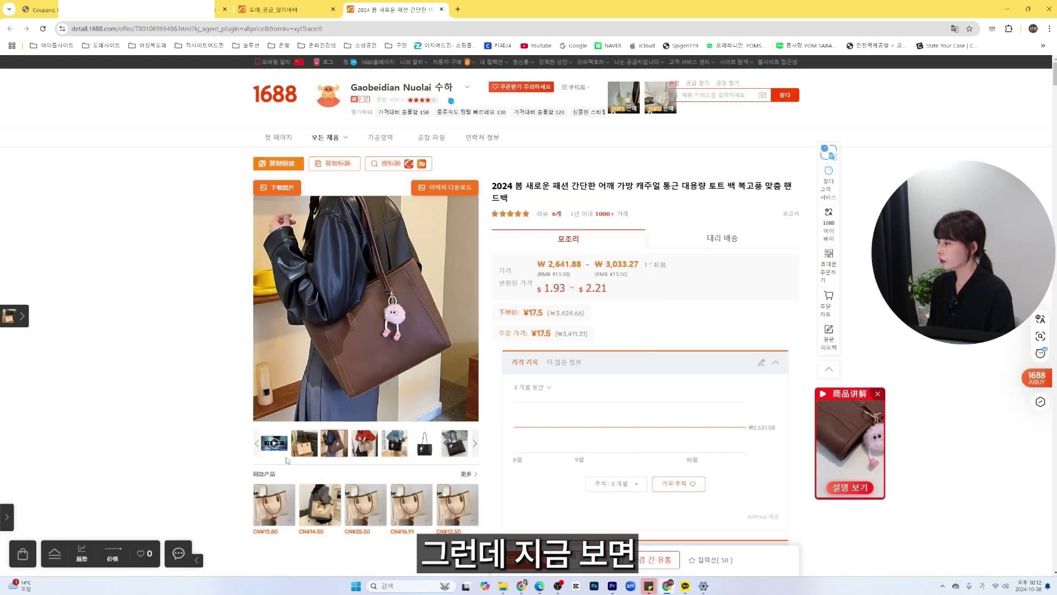
# - View the product's gallery video and photos, and check which save options the gallery media offers
pyautogui.click(270, 447)
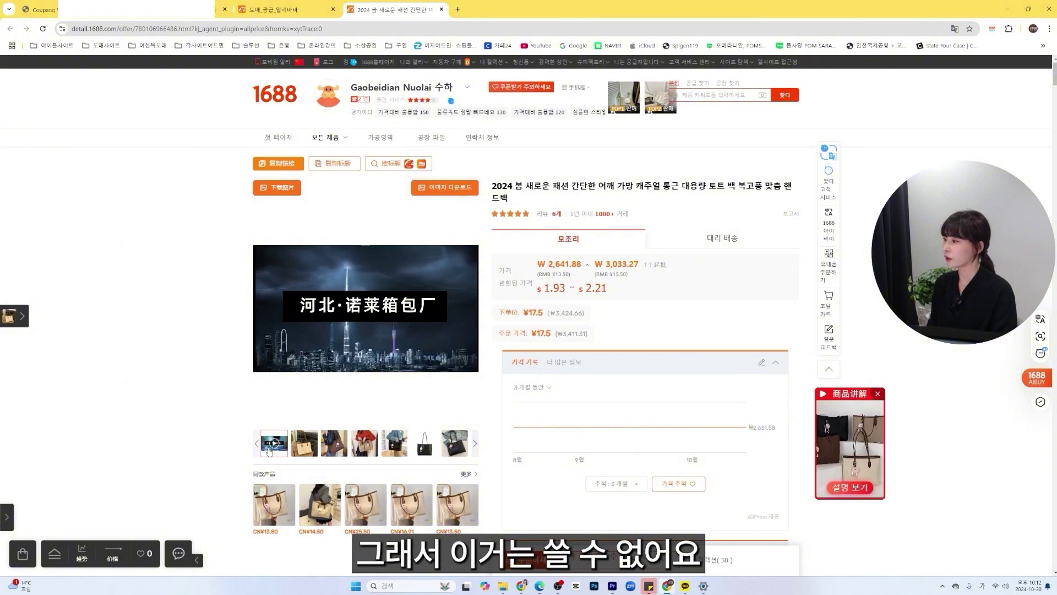
pyautogui.click(394, 442)
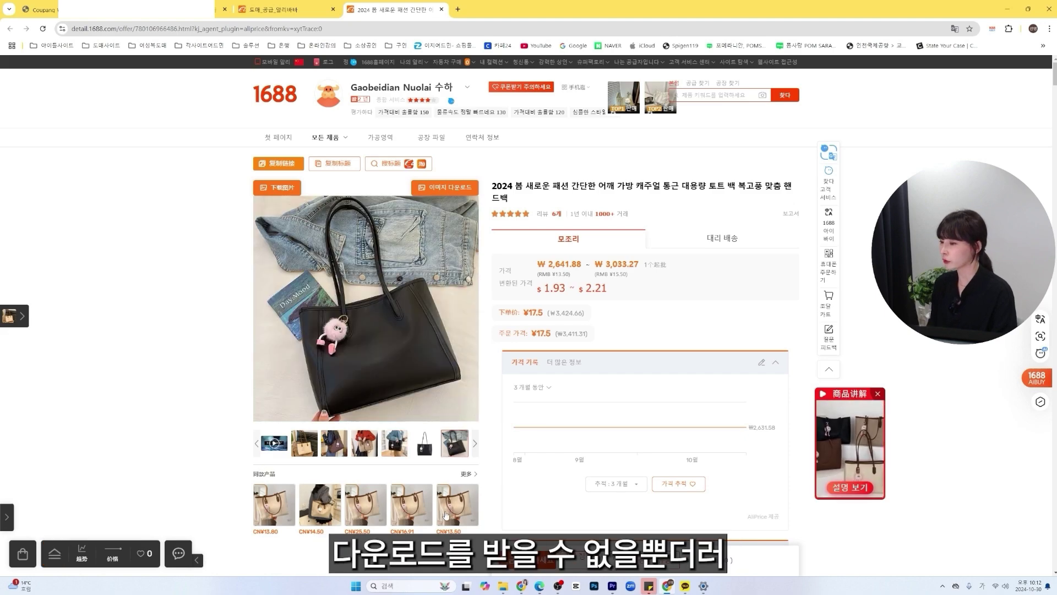
pyautogui.rightClick(355, 311)
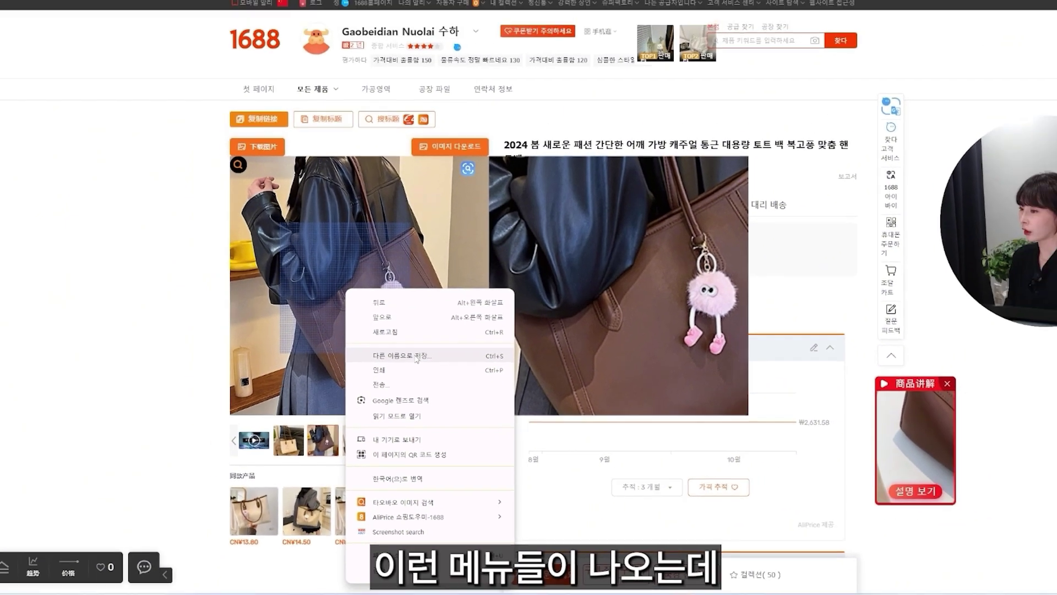
pyautogui.press('Escape')
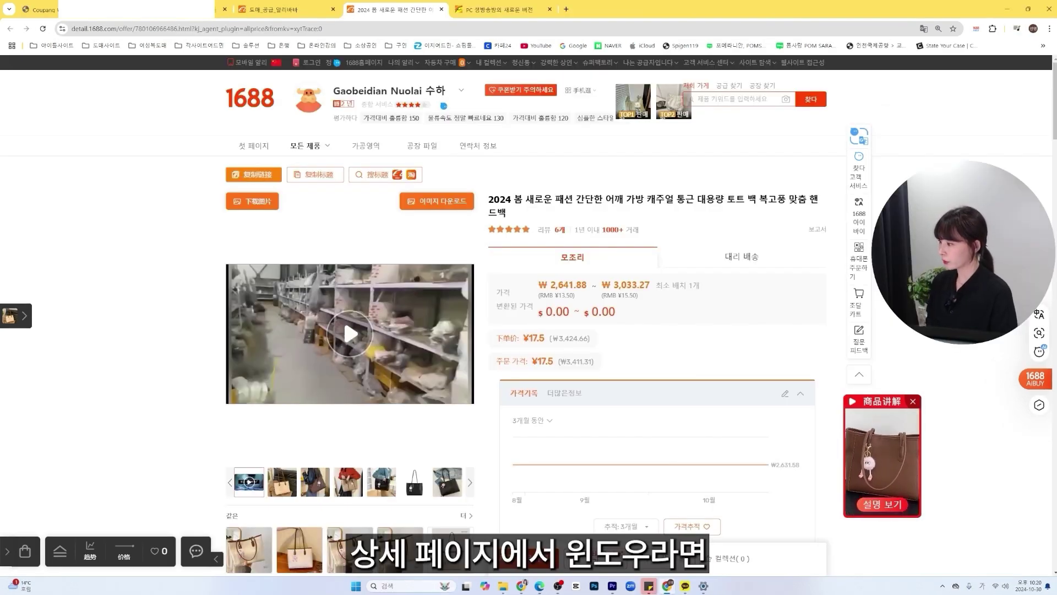
# - Inspect the product page's elements in the developer tools and search the code for mp4
pyautogui.click(414, 482)
pyautogui.hotkey('ctrl', 'shift', 'c')
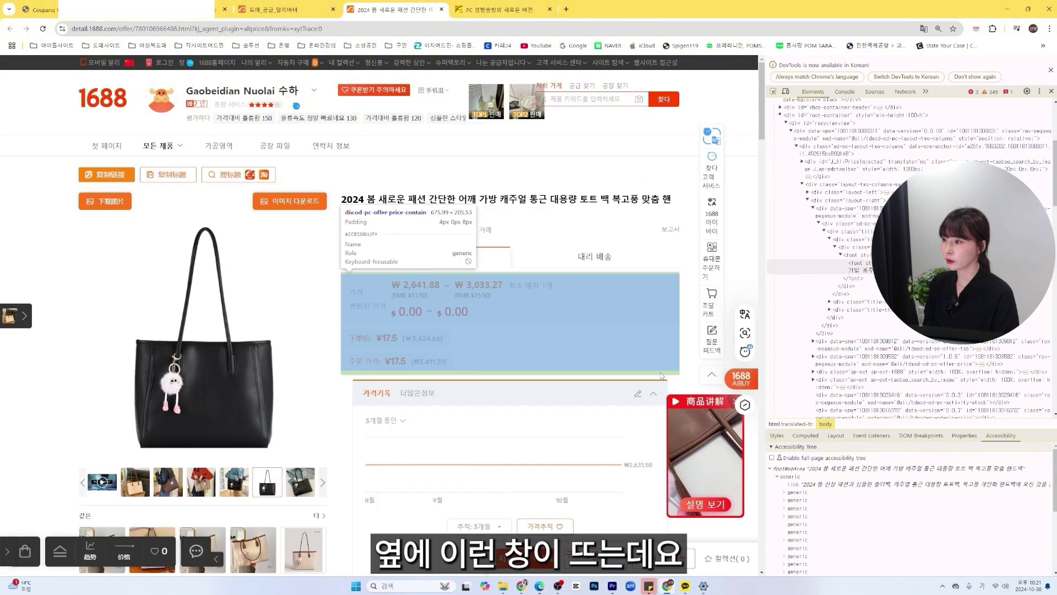
pyautogui.hotkey('ctrl', 'f')
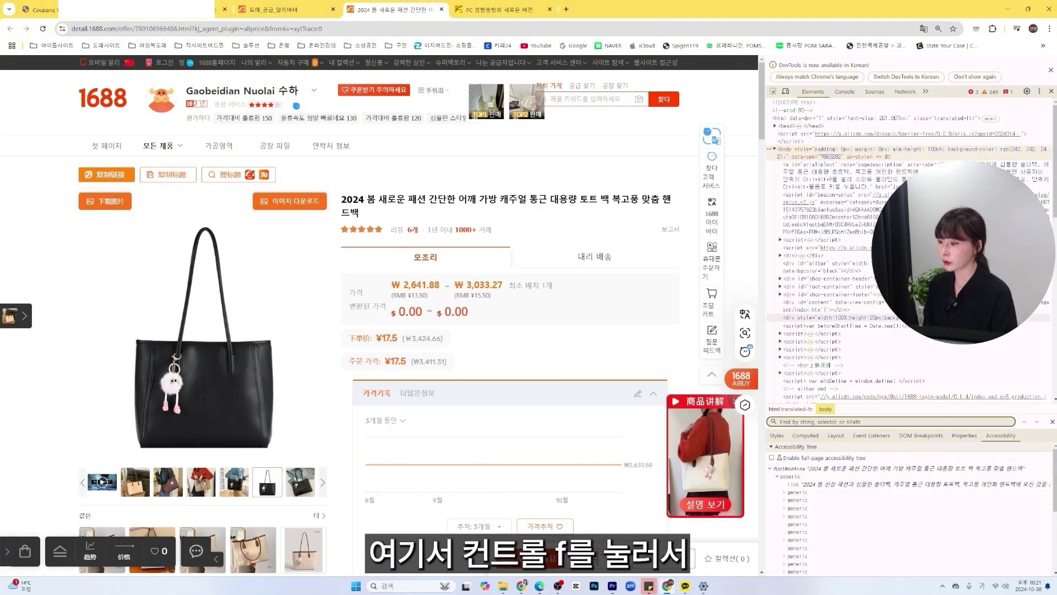
pyautogui.write('mp4')
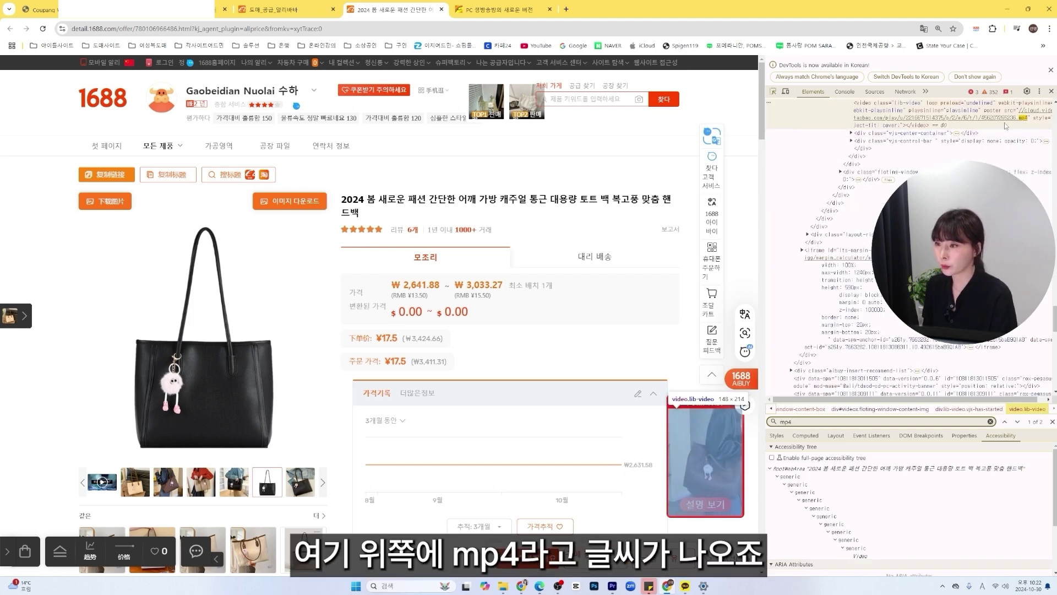
# - Open the product video's mp4 link from the page code in a new tab
pyautogui.scroll(3, 1019, 123)
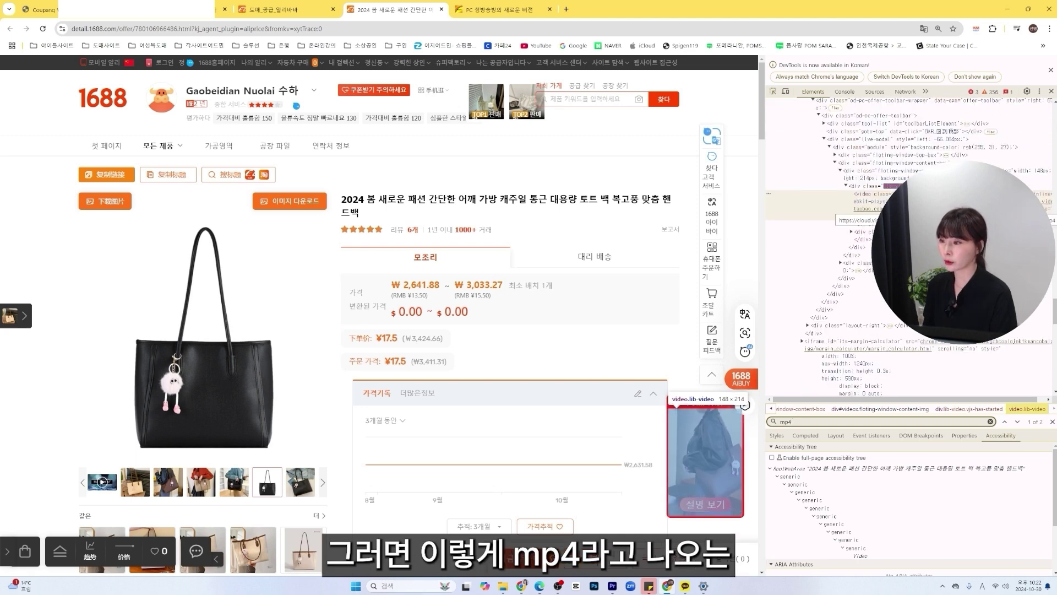
pyautogui.rightClick(917, 209)
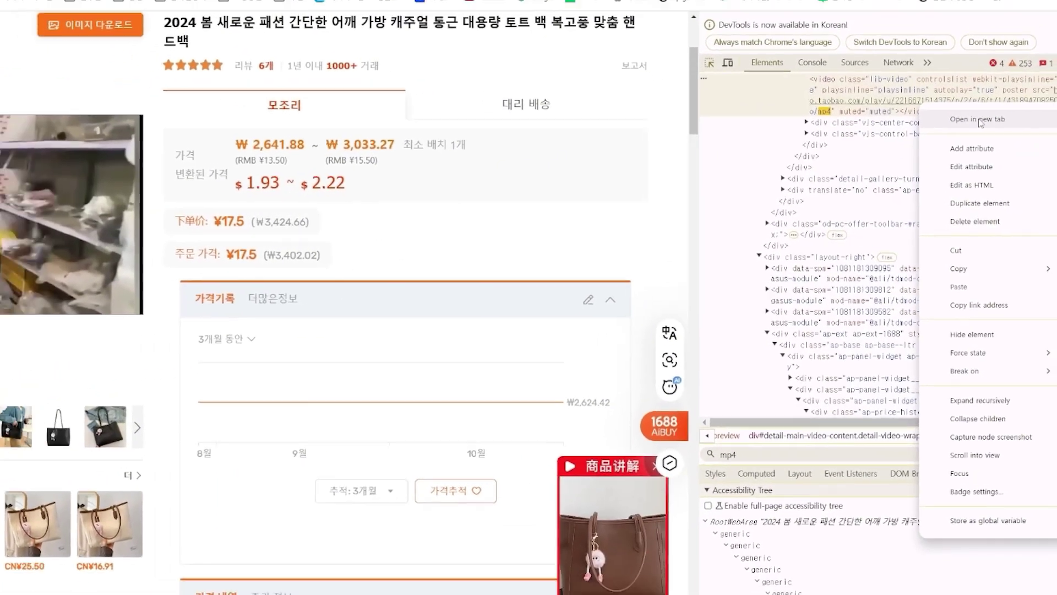
pyautogui.click(988, 111)
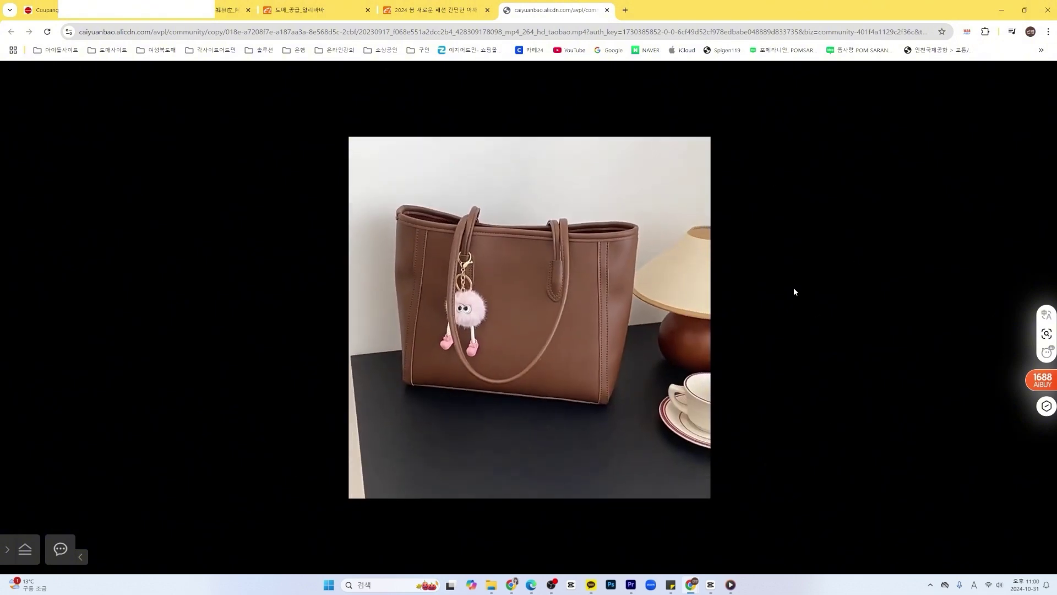
# - Download the product video from its player
pyautogui.moveTo(676, 346)
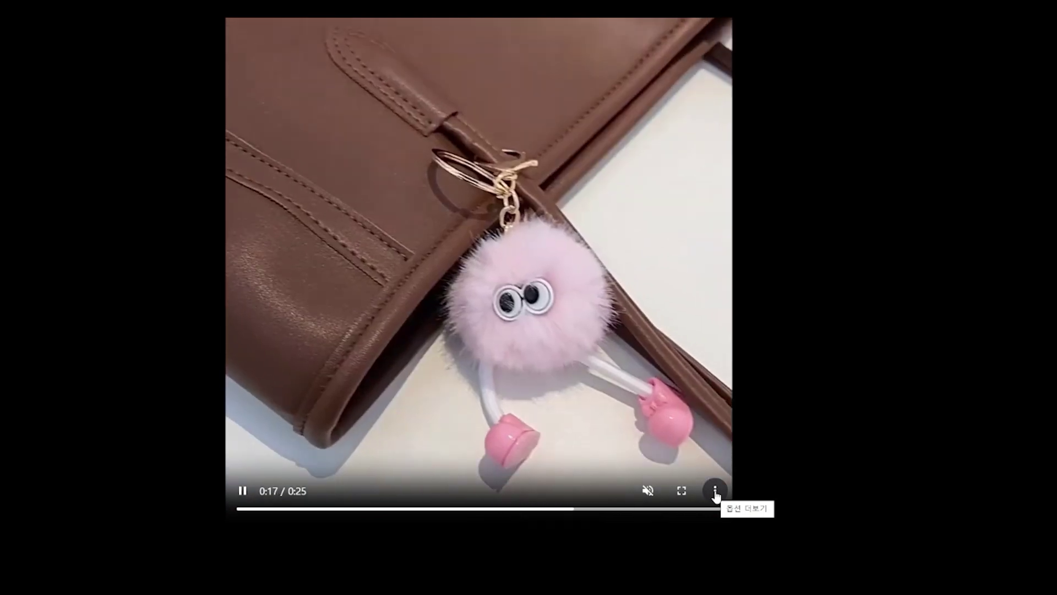
pyautogui.click(715, 492)
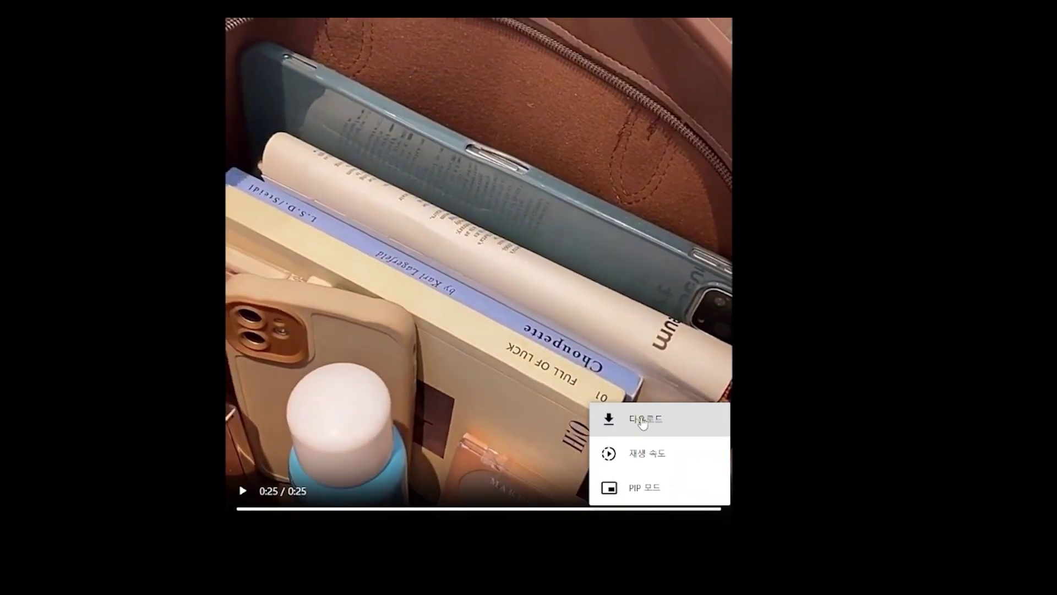
pyautogui.click(642, 420)
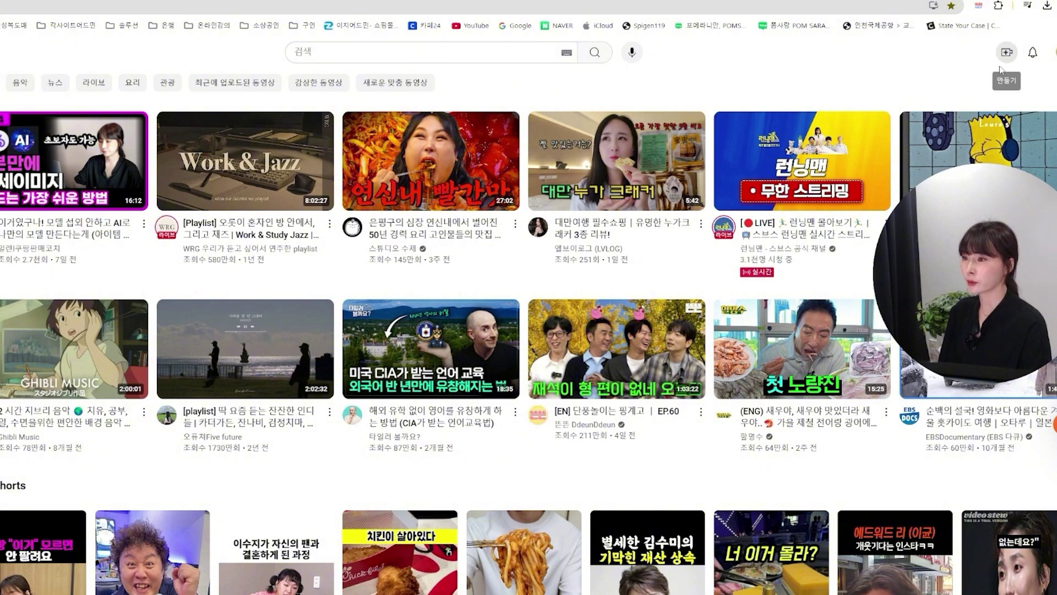
# - Start a new video upload on YouTube with the most recently downloaded mp4 file
pyautogui.click(1007, 53)
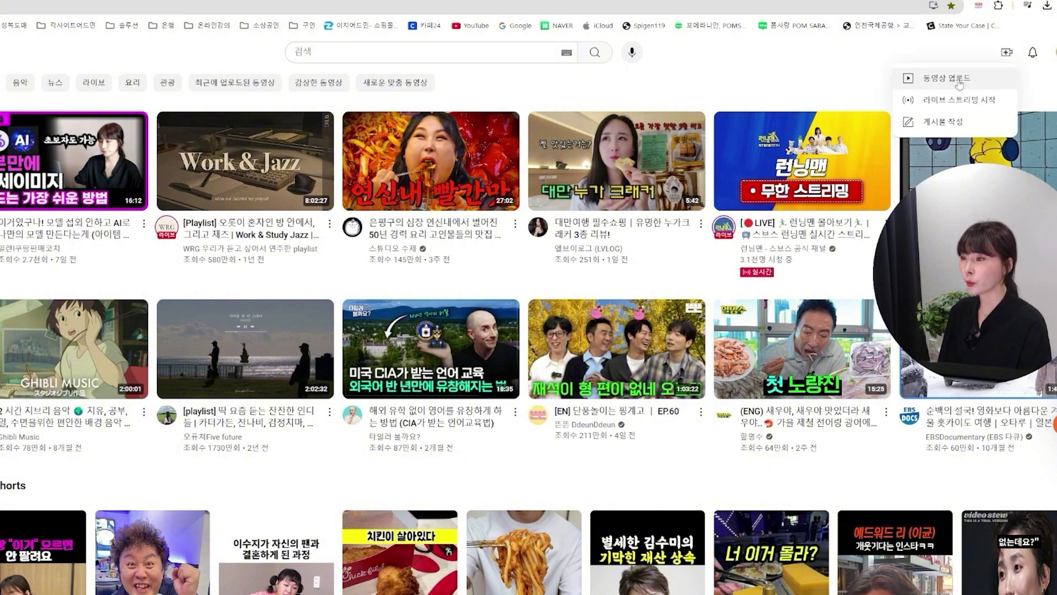
pyautogui.click(947, 79)
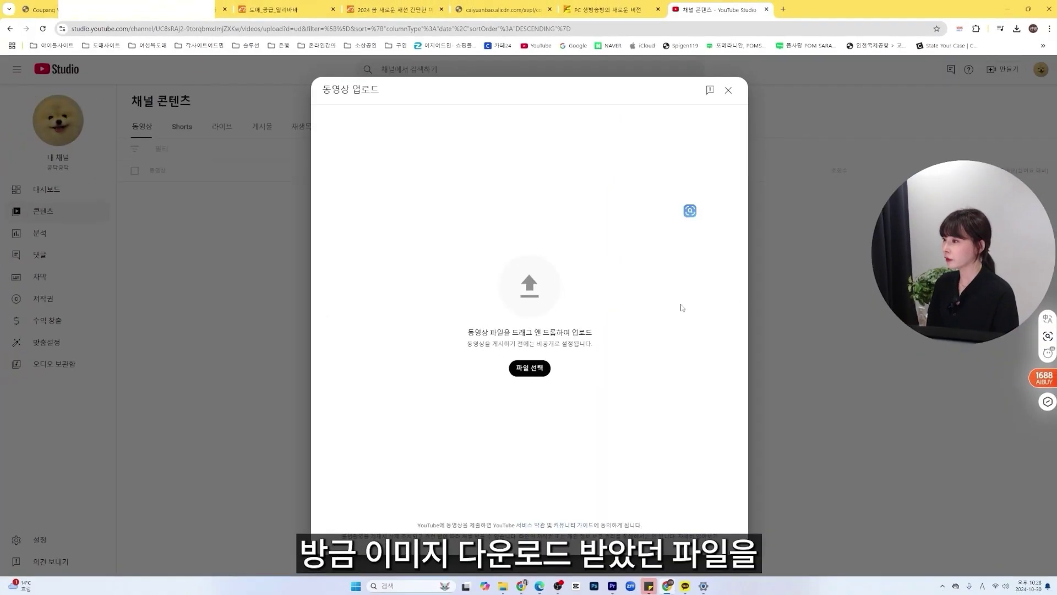
pyautogui.click(1017, 28)
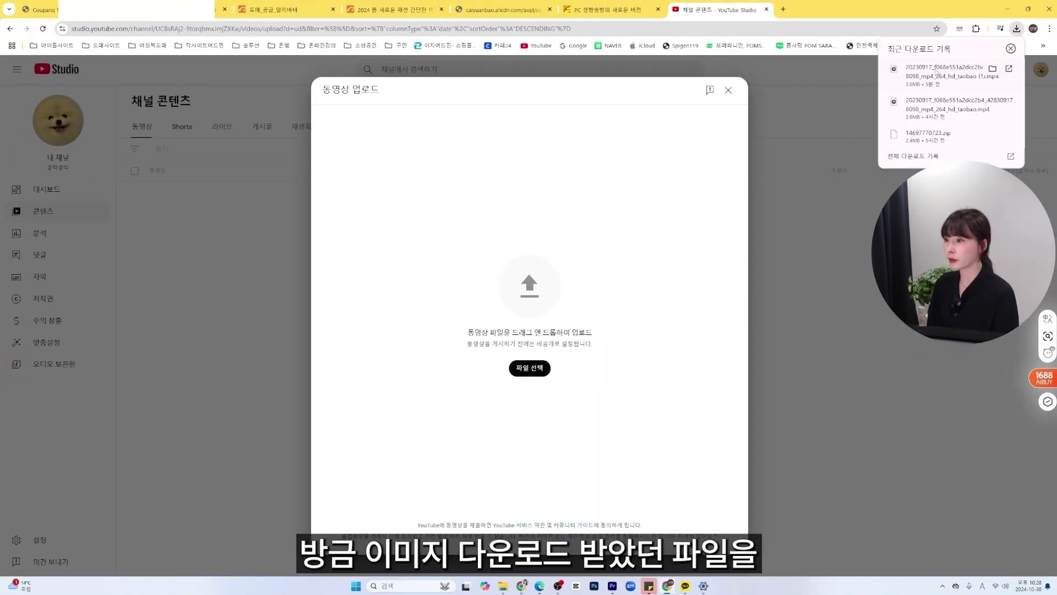
pyautogui.moveTo(952, 74); pyautogui.dragTo(719, 123)
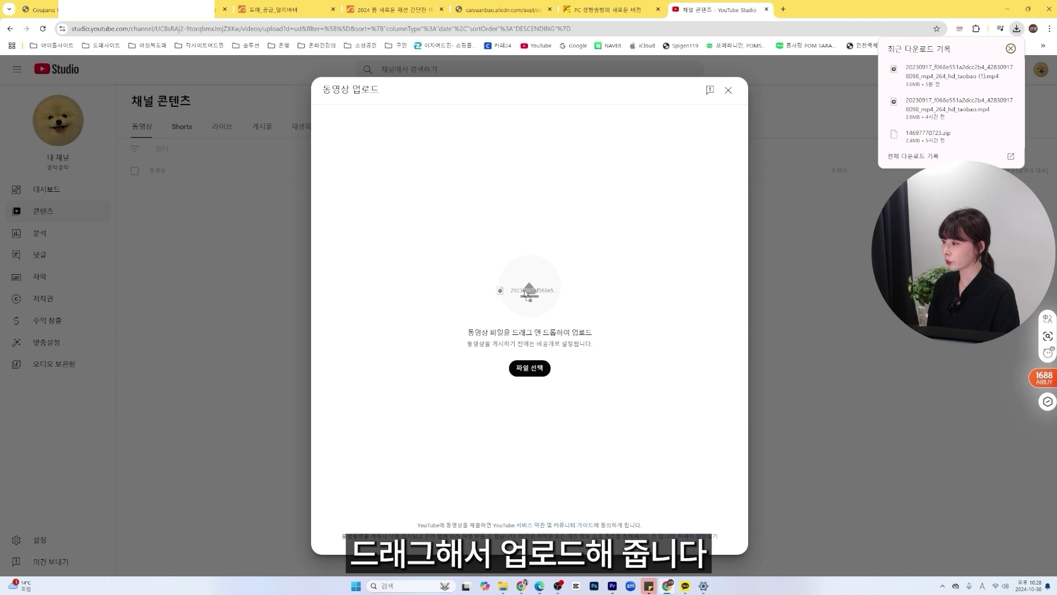
pyautogui.moveTo(527, 295); pyautogui.dragTo(527, 295)
# - Title the video 쇼퍼백 and fill the description with 쇼퍼백 followed by empty numbered lines 1., 2. and 3
pyautogui.moveTo(543, 185); pyautogui.dragTo(386, 186)
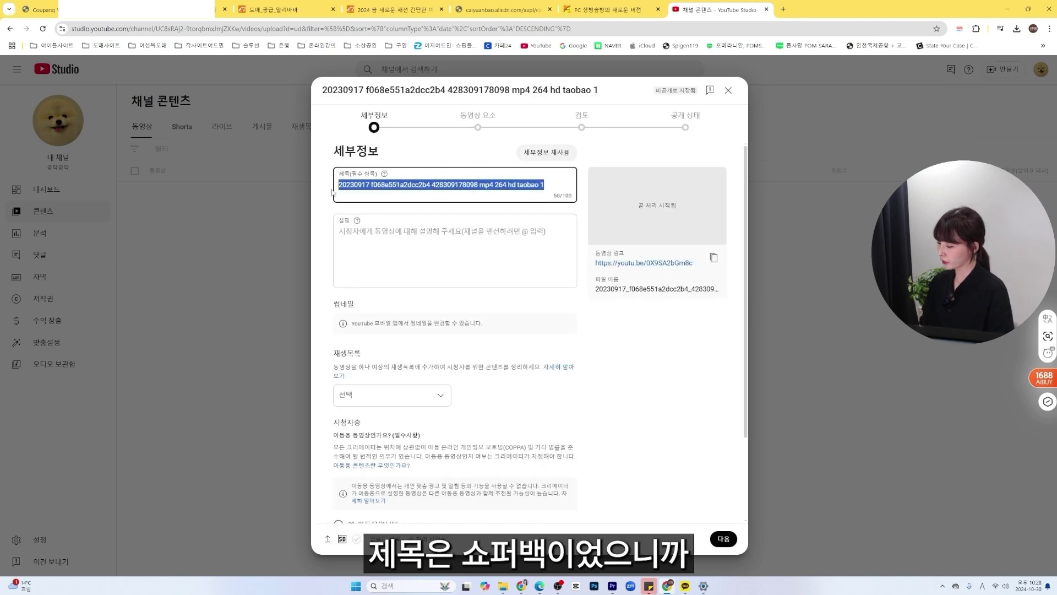
pyautogui.write('쇼퍼백')
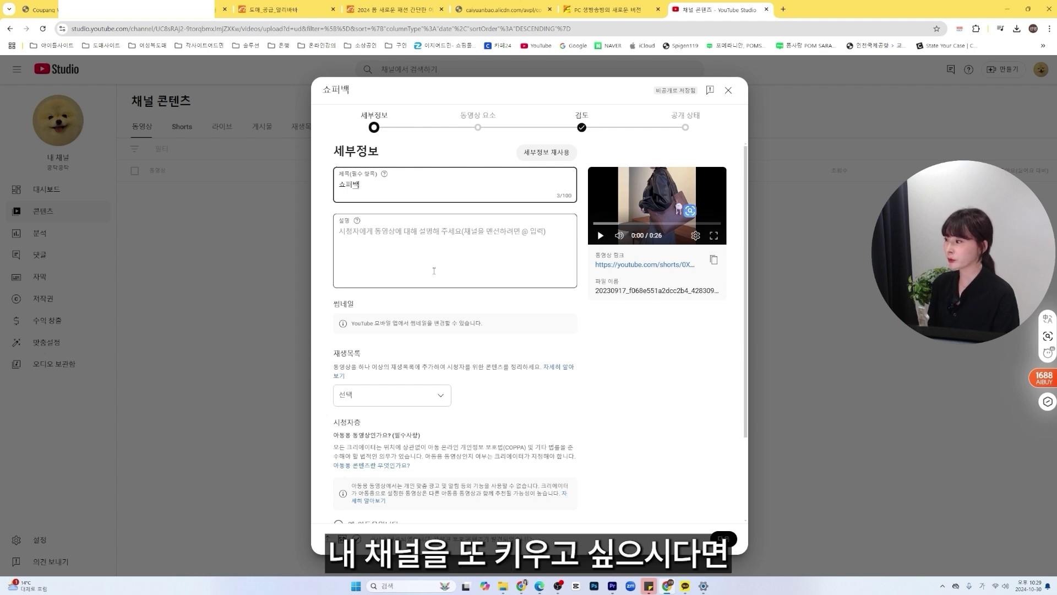
pyautogui.click(371, 238)
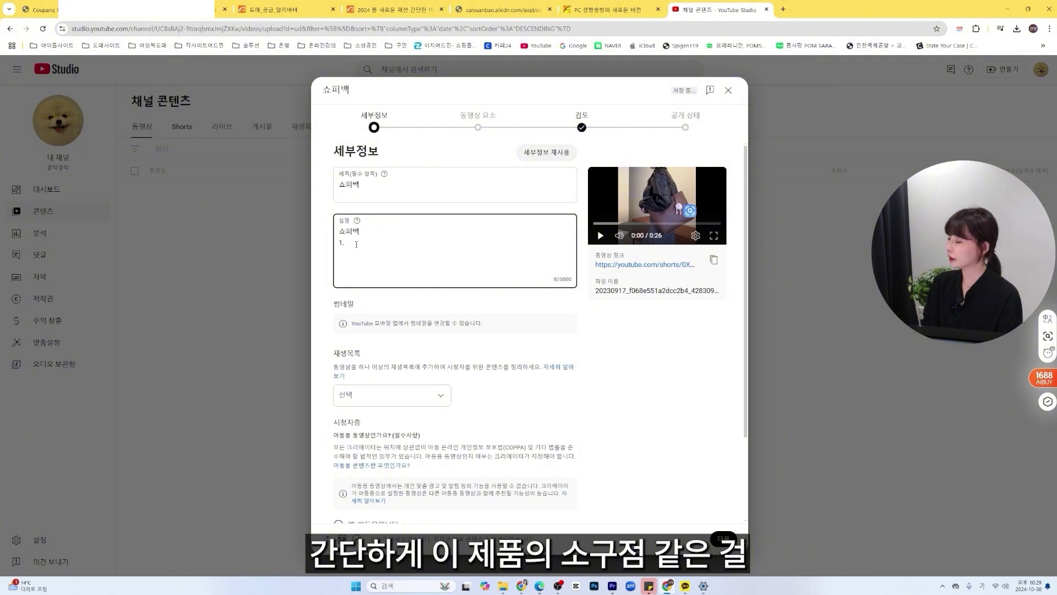
pyautogui.press('Return')
pyautogui.write('3.')
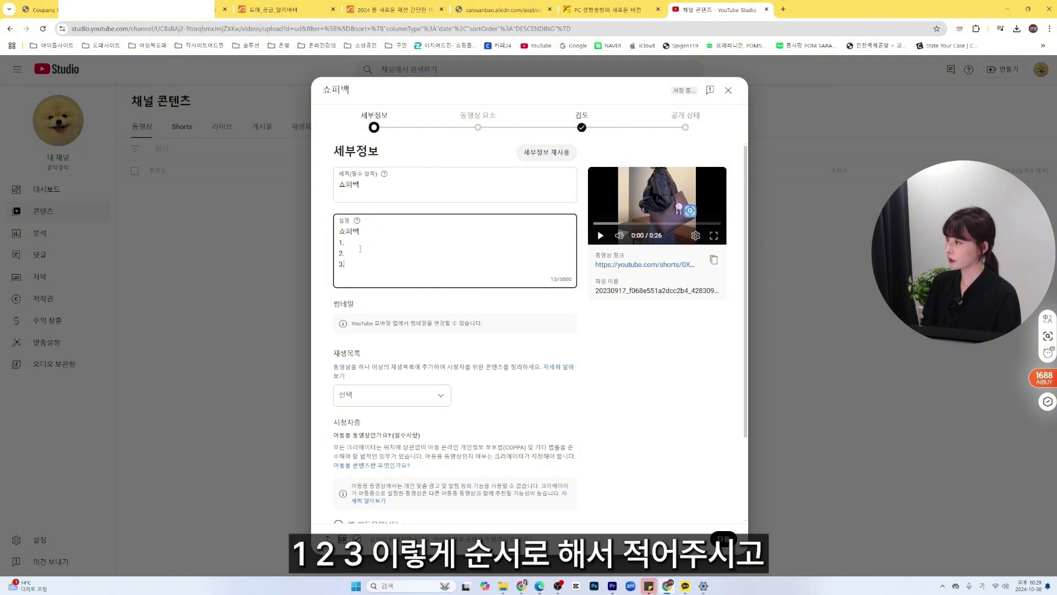
pyautogui.press('Return')
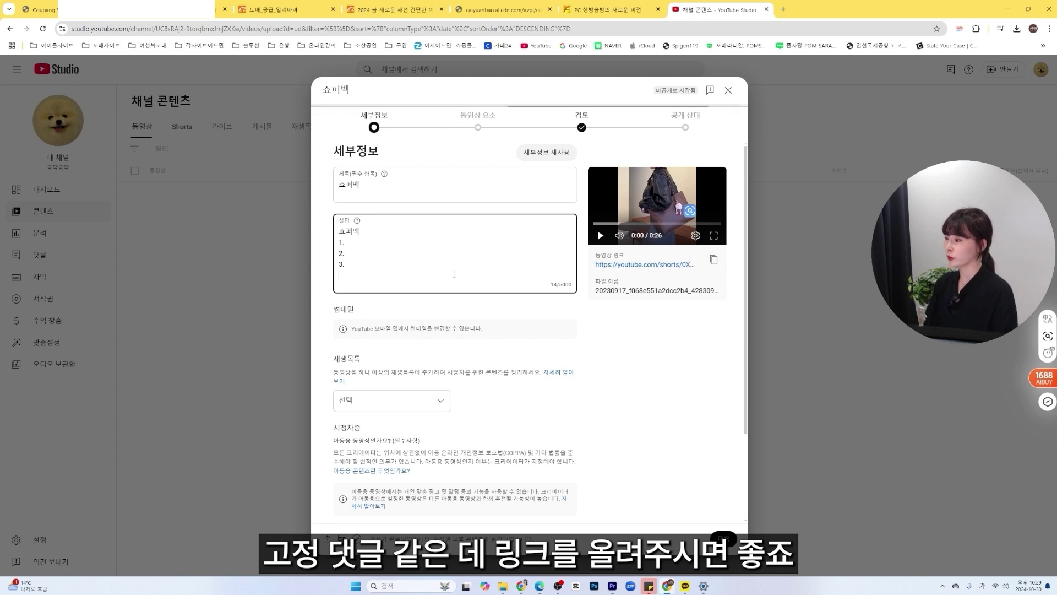
# - Mark the video as not made for kids and save it with public visibility
pyautogui.scroll(-3, 454, 273)
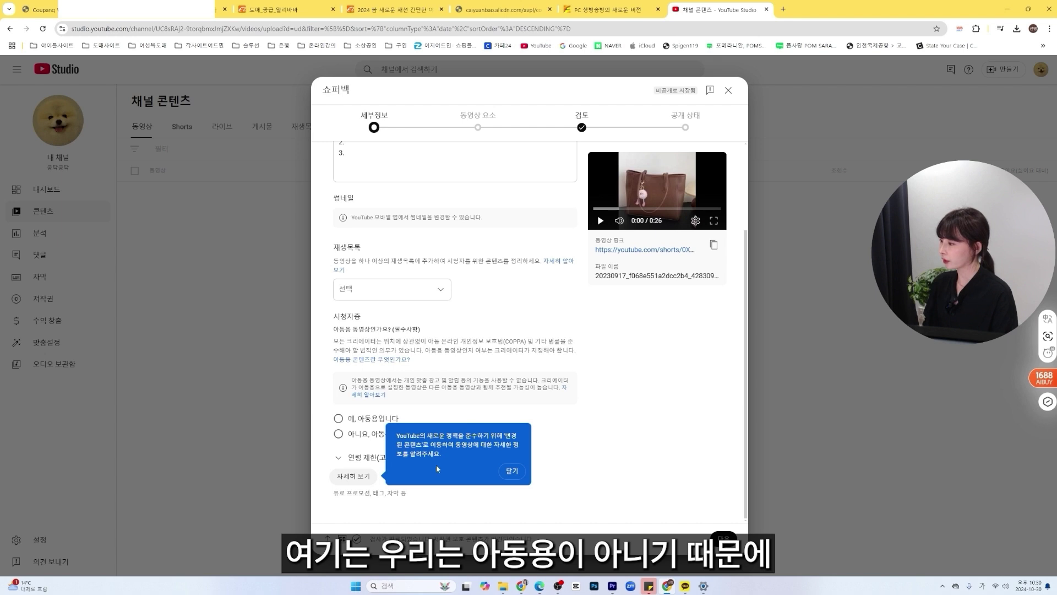
pyautogui.click(339, 434)
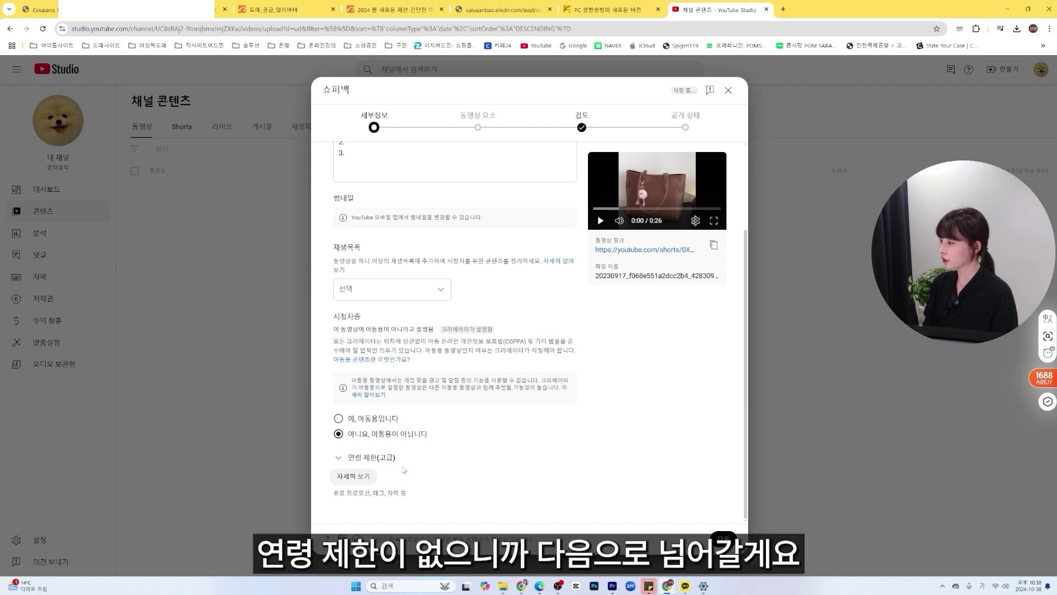
pyautogui.click(723, 538)
pyautogui.click(723, 538)
pyautogui.click(722, 539)
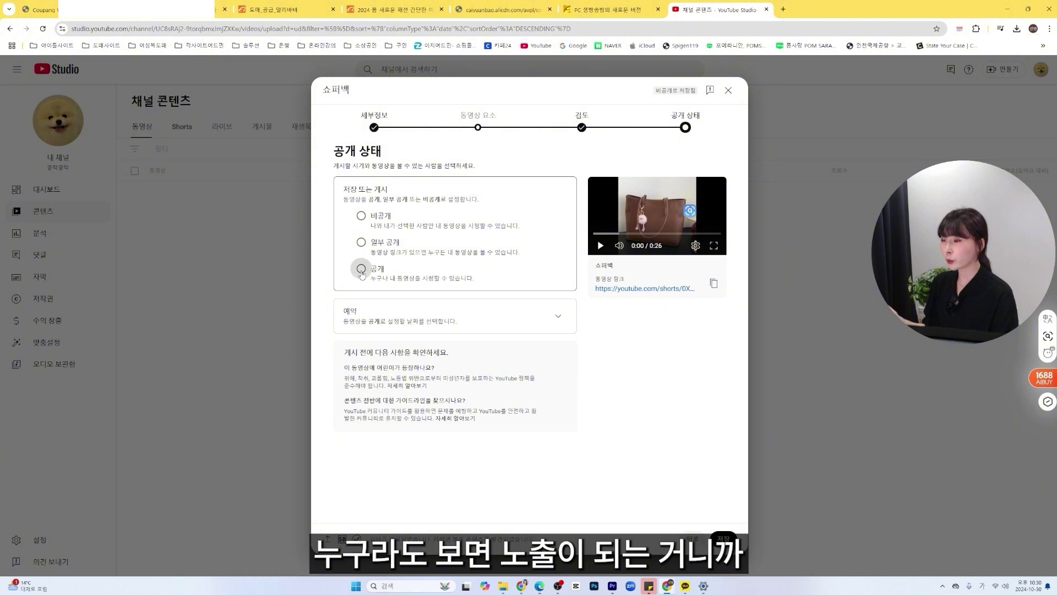
pyautogui.click(361, 270)
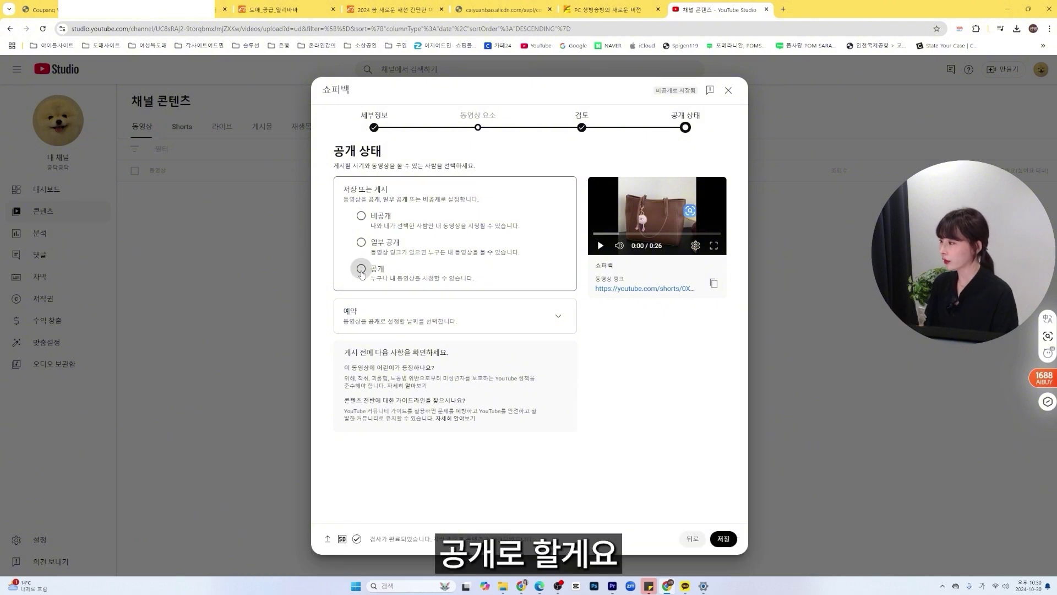
pyautogui.click(724, 538)
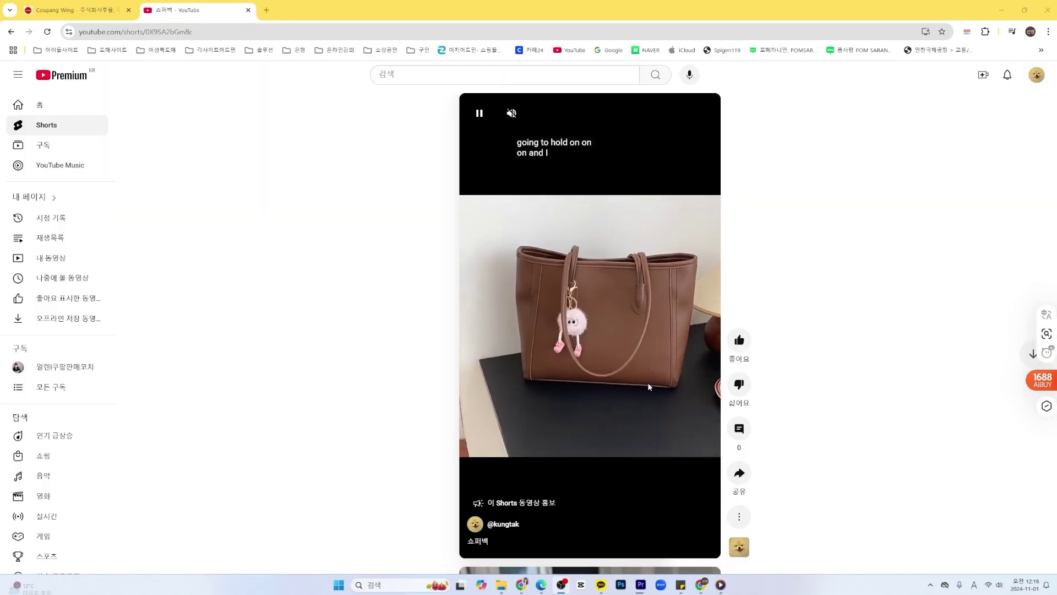
# - Copy the 쇼퍼백 Short's embed code into a new Notepad note, widening the note window and leaving blank lines below the code
pyautogui.rightClick(656, 401)
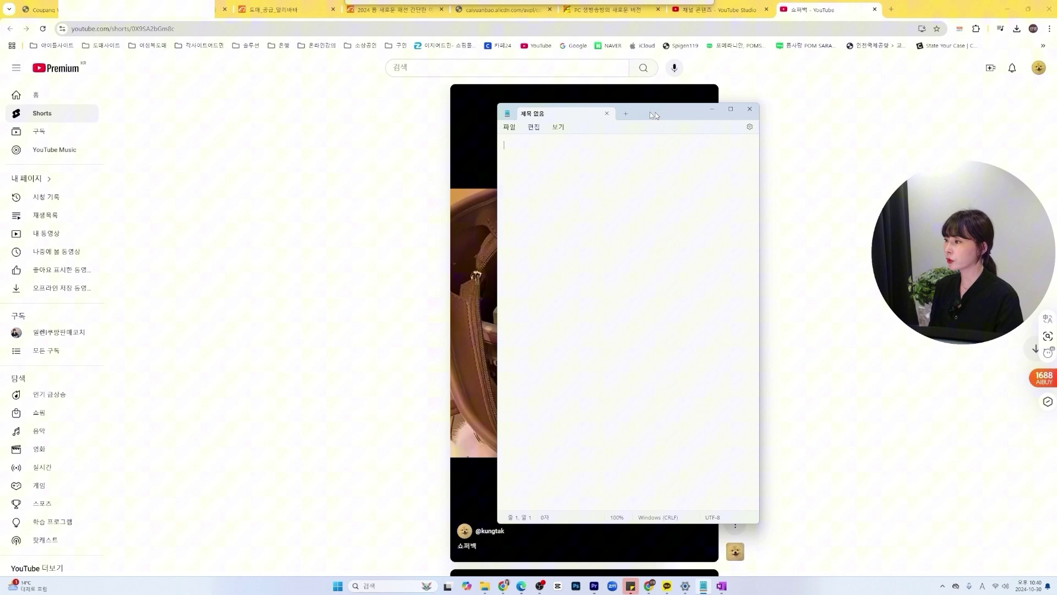
pyautogui.moveTo(651, 113); pyautogui.dragTo(587, 96)
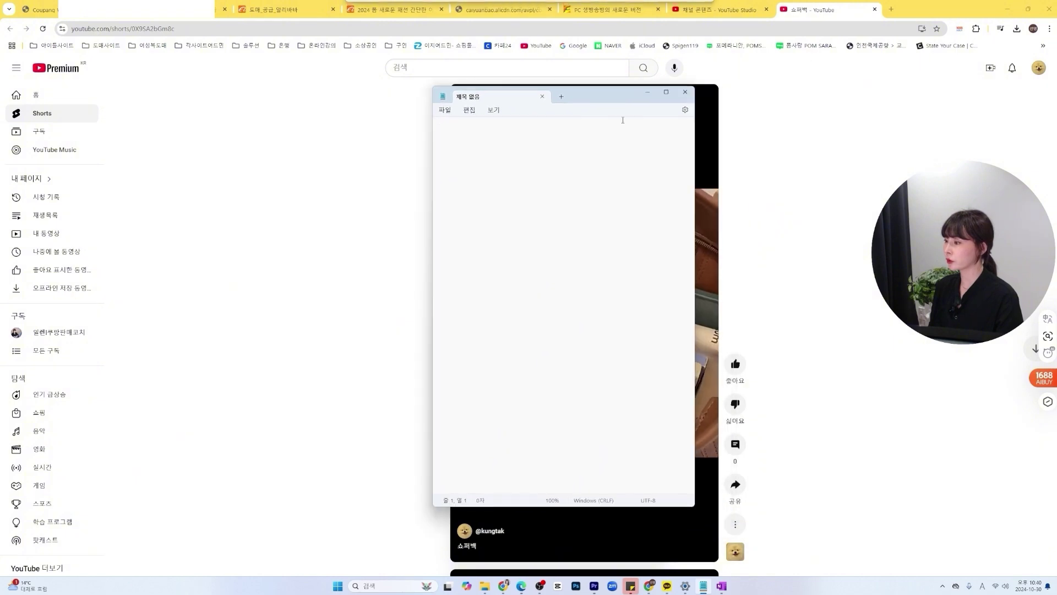
pyautogui.moveTo(695, 489); pyautogui.dragTo(747, 489)
pyautogui.write('<iframe width="590" height="1049" src="https://www.youtube.com/embed/0X9SA2bGm8c" title="쇼퍼백" frameborder="0" allow="accelerometer; autoplay; clipboard-write; encrypted-media; gyroscope; picture-in-picture; web-share" referrerpolicy="strict-origin-when-cross-origin" allowfullscreen></iframe>')
pyautogui.press('Return')
pyautogui.press('Return')
pyautogui.press('Return')
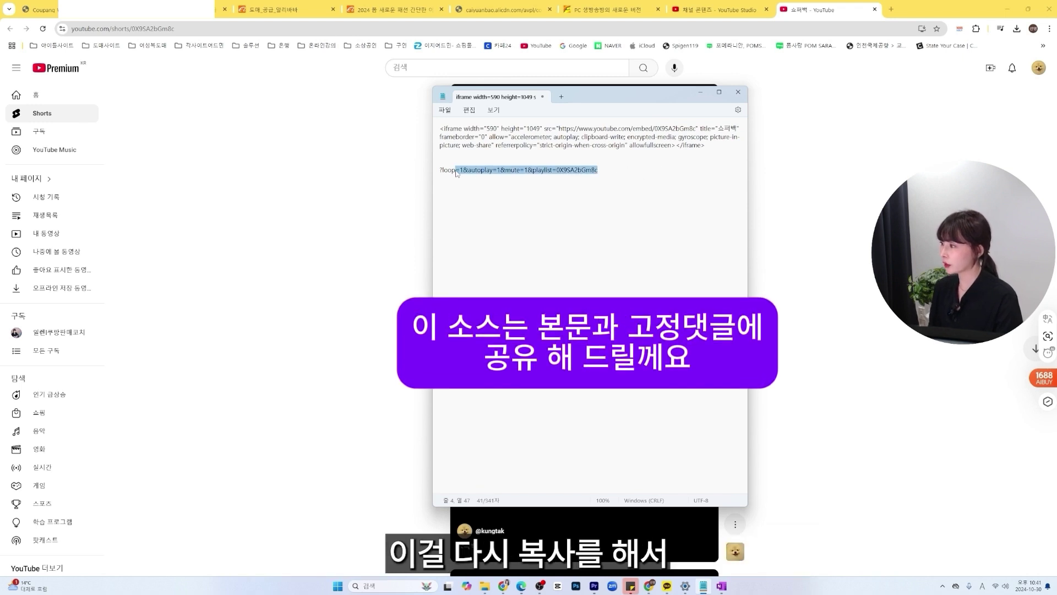
# - Append ?loop=1&autoplay=1&mute=1&playlist=0X9SA2bGm8c to the video URL inside the embed code and select the whole code
pyautogui.click(696, 129)
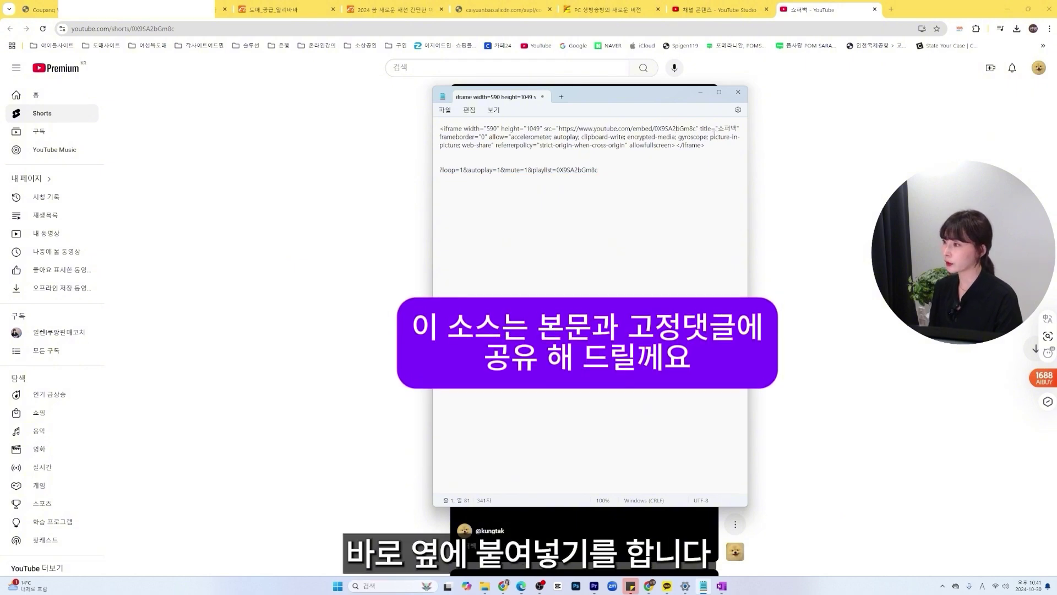
pyautogui.write('?loop=1&autoplay=1&mute=1&playlist=0X9SA2bGm8c')
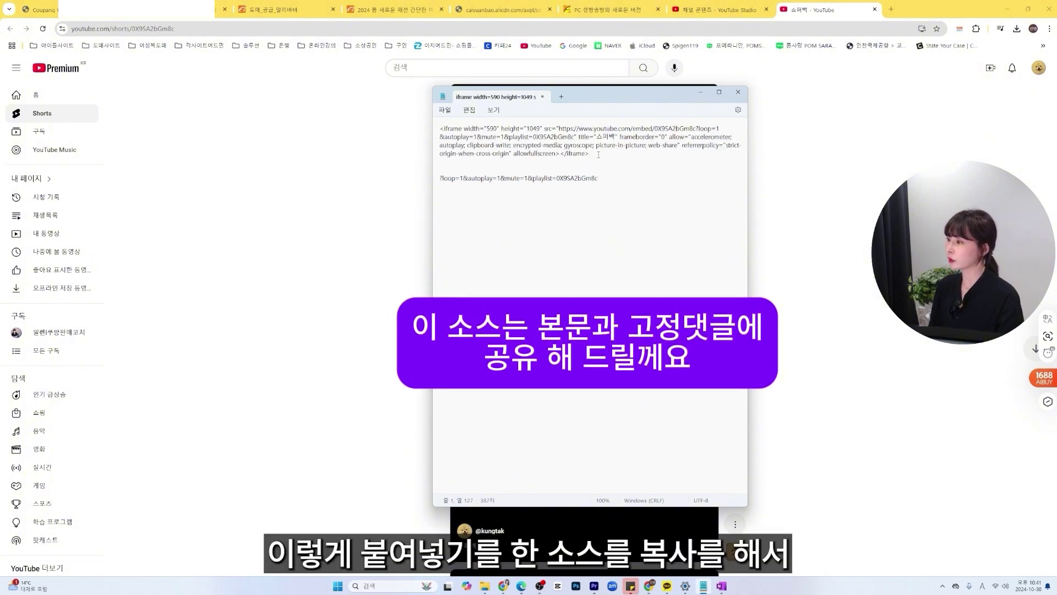
pyautogui.tripleClick(476, 132)
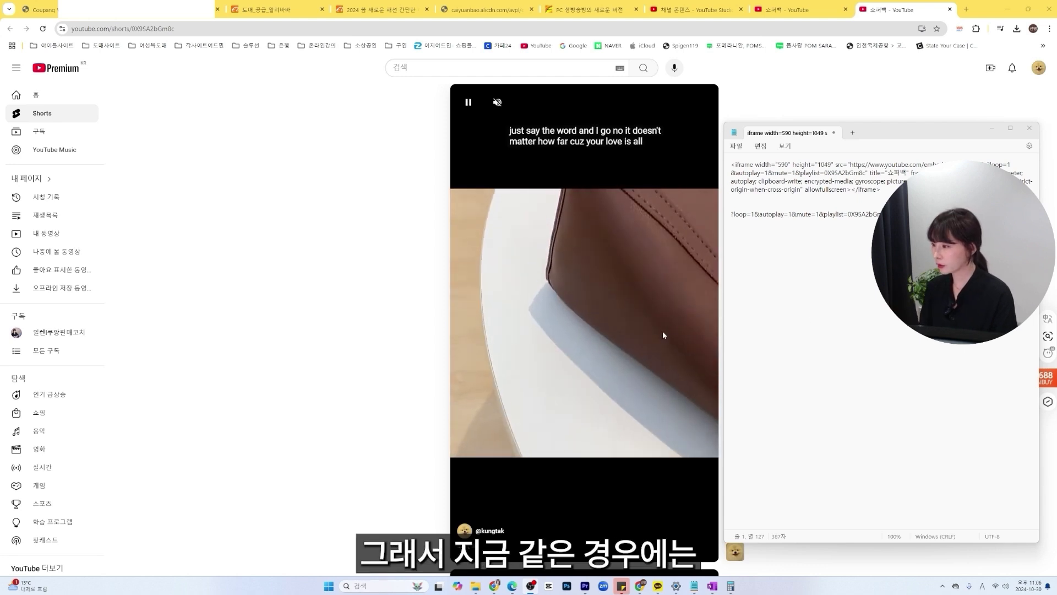
# - Set both the width and the height in the iframe embed code to 780
pyautogui.doubleClick(783, 165)
pyautogui.write('78')
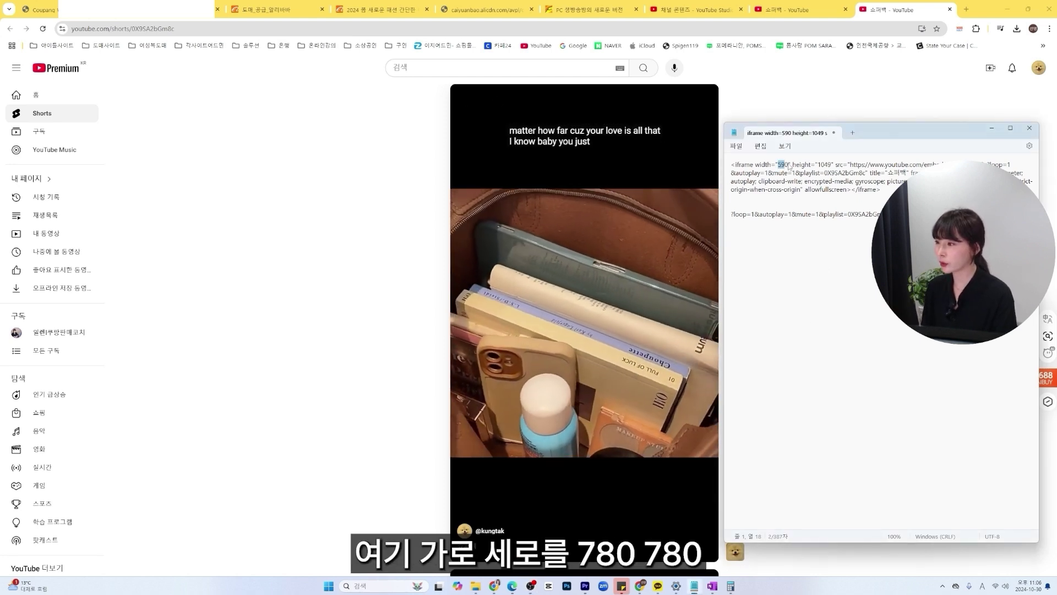
pyautogui.write('0')
pyautogui.doubleClick(807, 165)
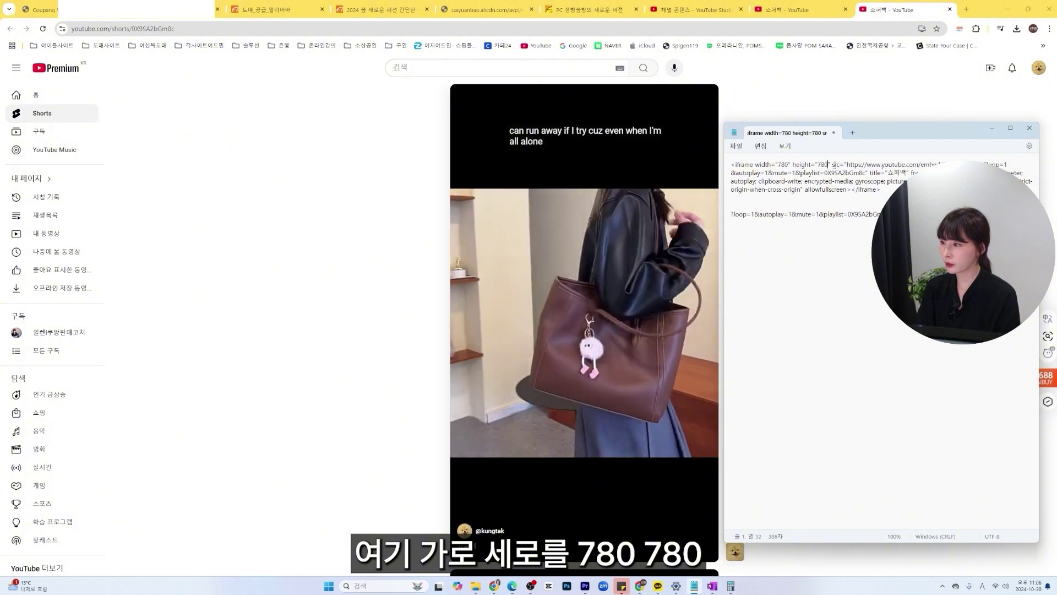
pyautogui.write('780')
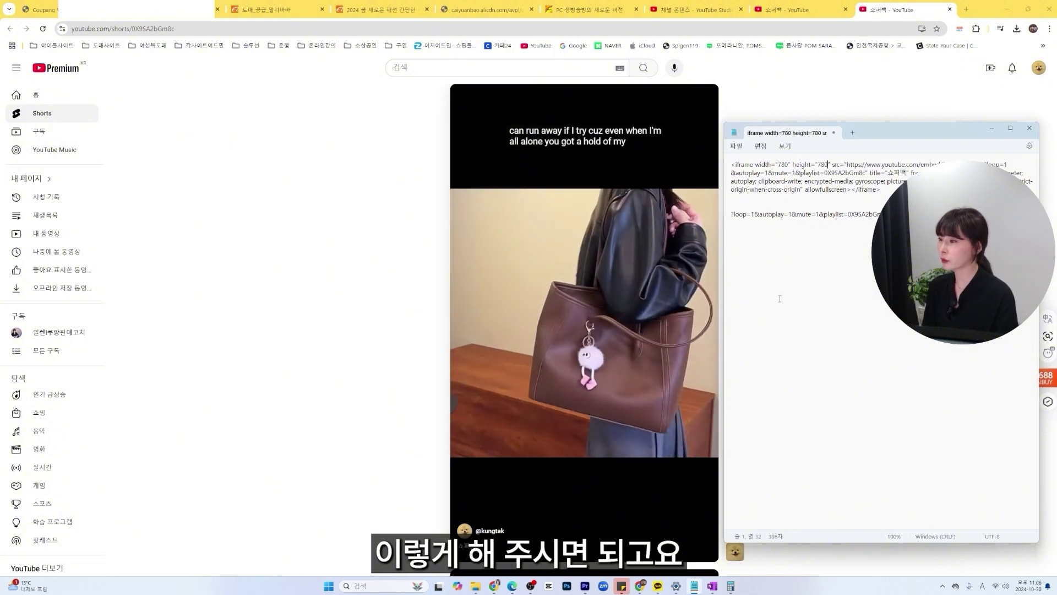
# - Duplicate the embed code below the first one and set the copy's width to 590 and height to 1049
pyautogui.moveTo(881, 190); pyautogui.dragTo(727, 164)
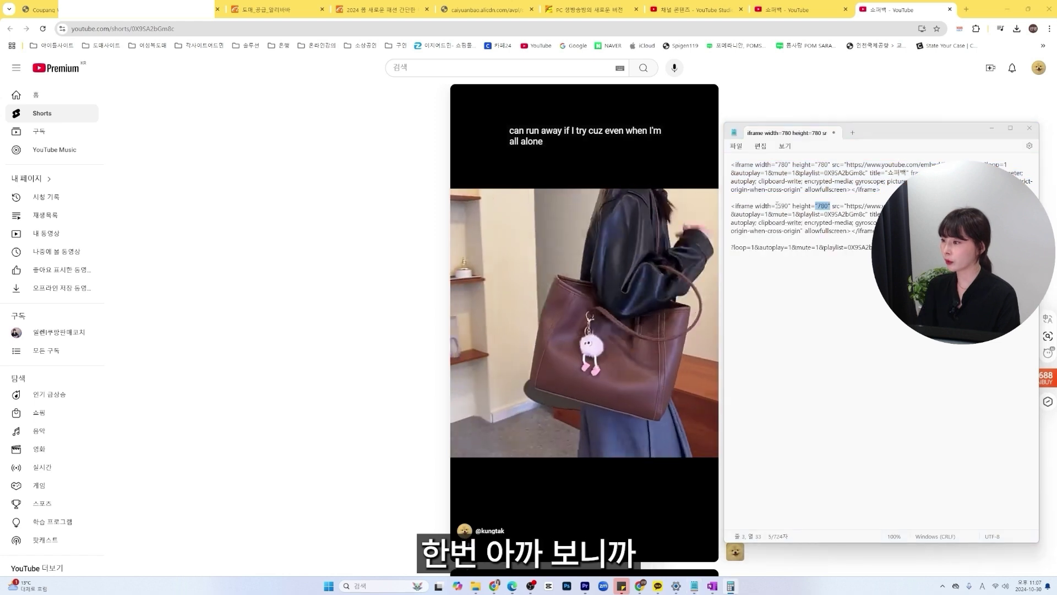
pyautogui.doubleClick(783, 206)
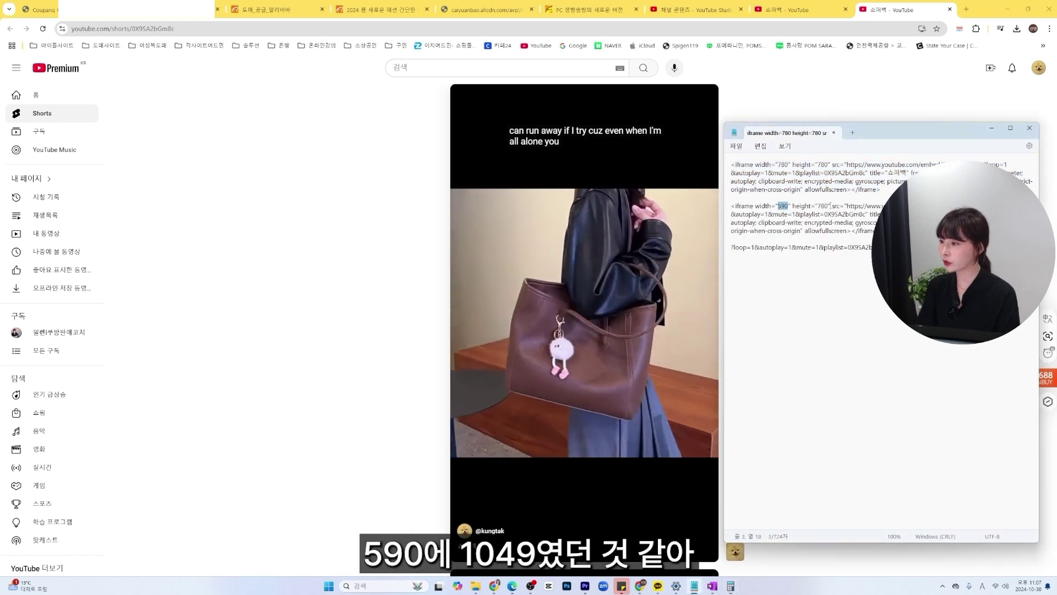
pyautogui.doubleClick(822, 206)
pyautogui.write('1049')
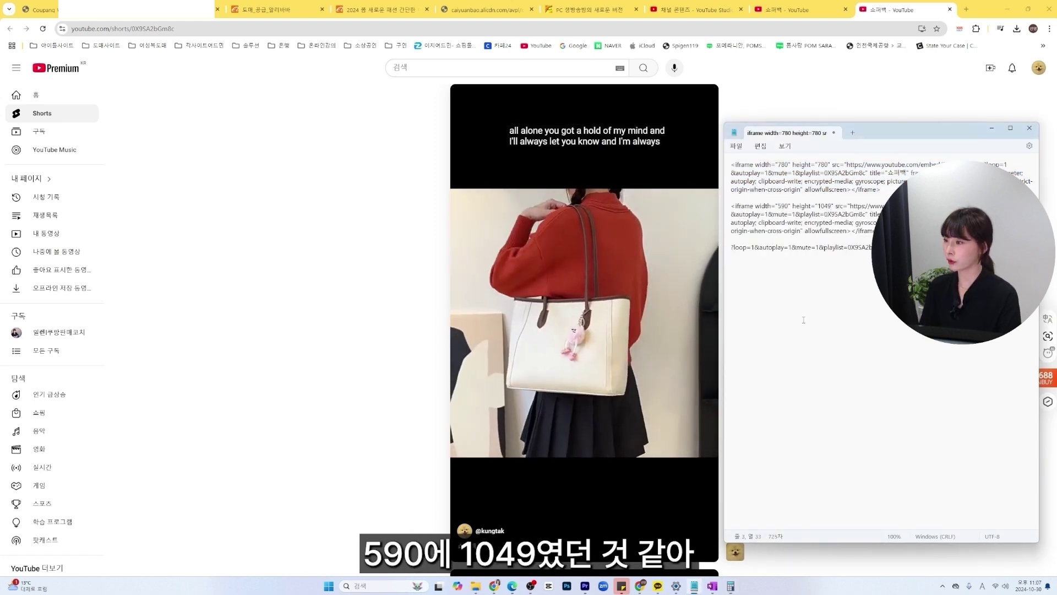
pyautogui.click(802, 247)
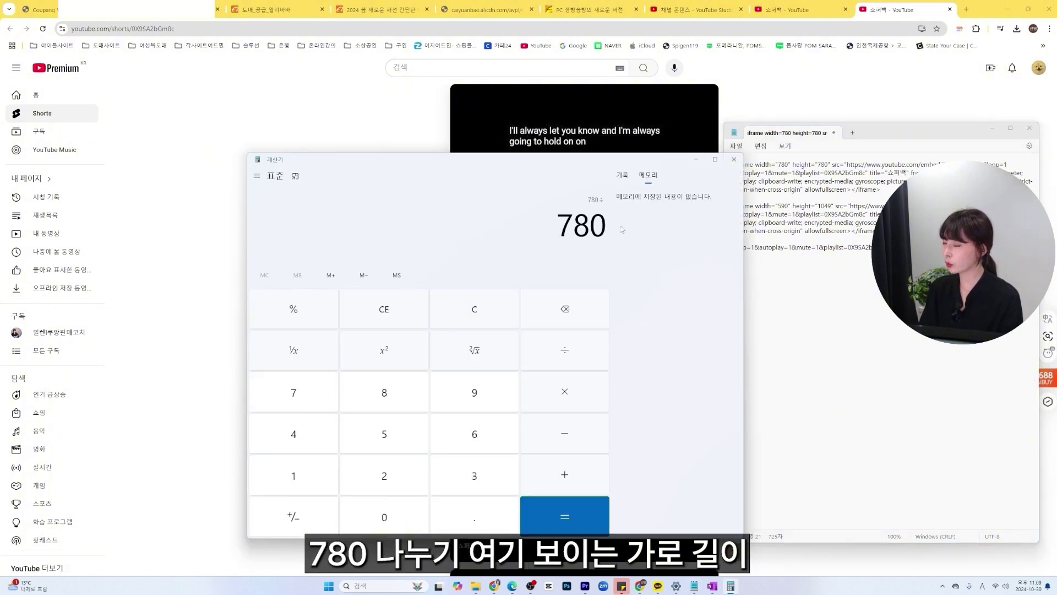
# - In Calculator, divide 780 by 590, copy the quotient and multiply 1049 by it
pyautogui.write('590')
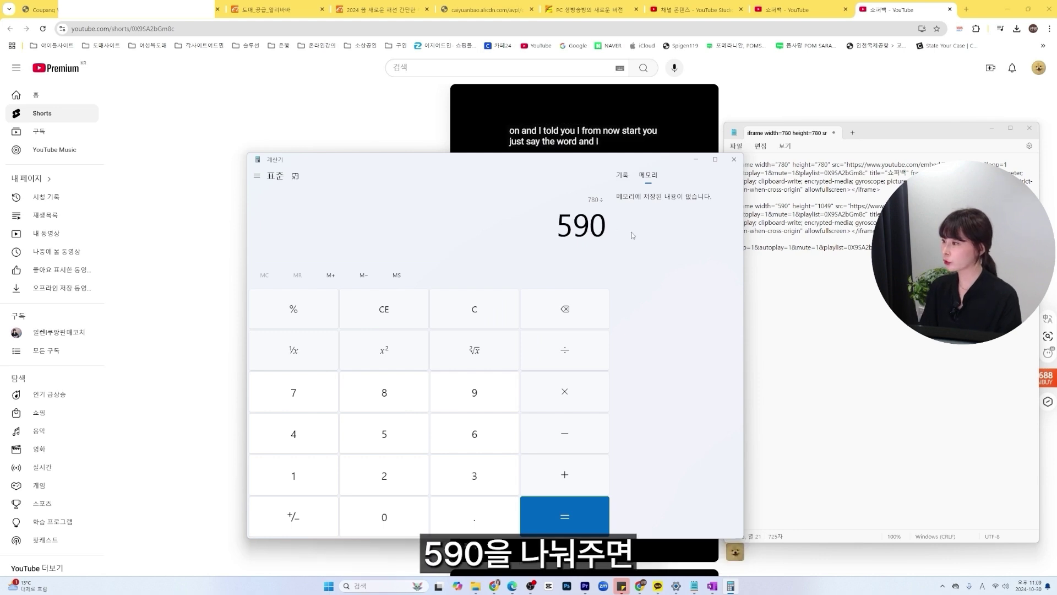
pyautogui.press('Return')
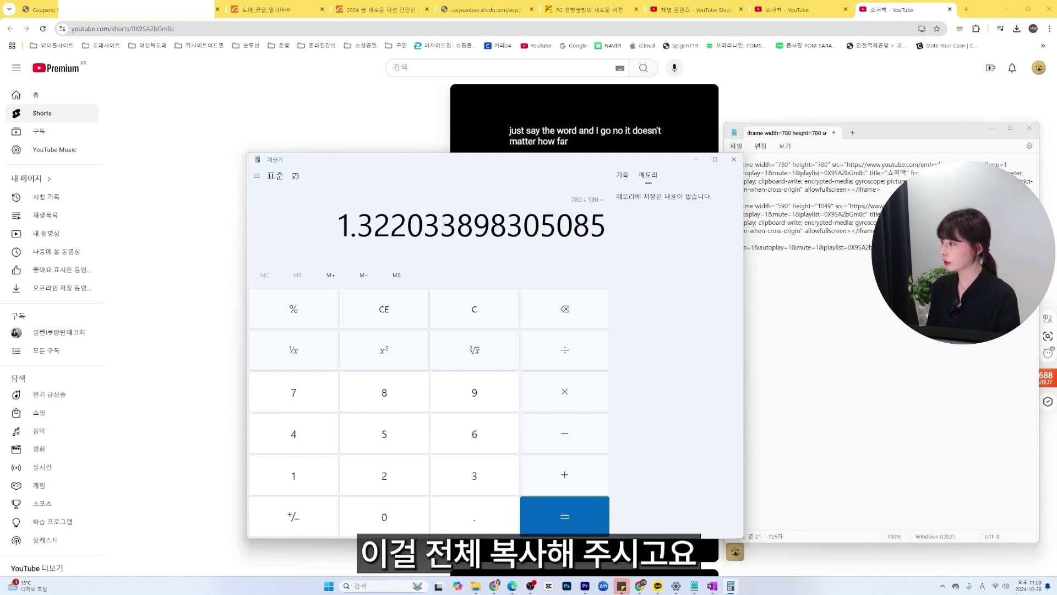
pyautogui.doubleClick(457, 228)
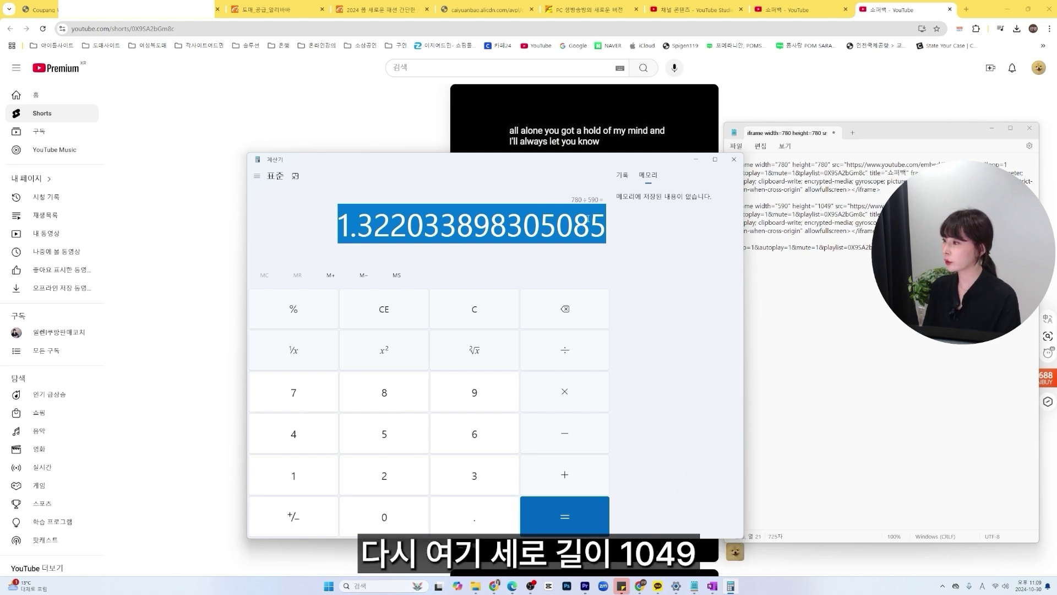
pyautogui.write('104')
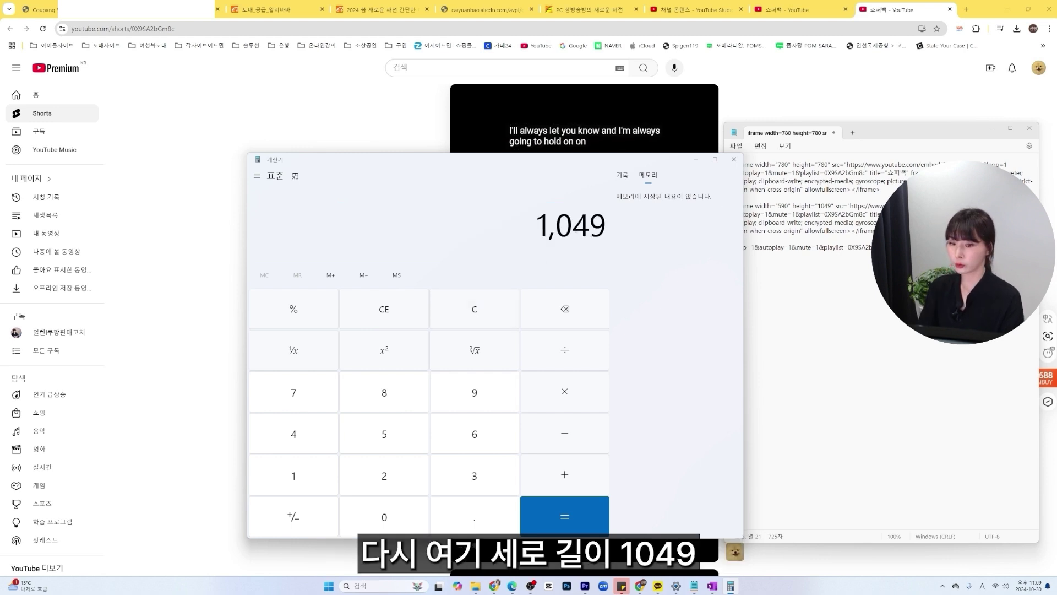
pyautogui.press('*')
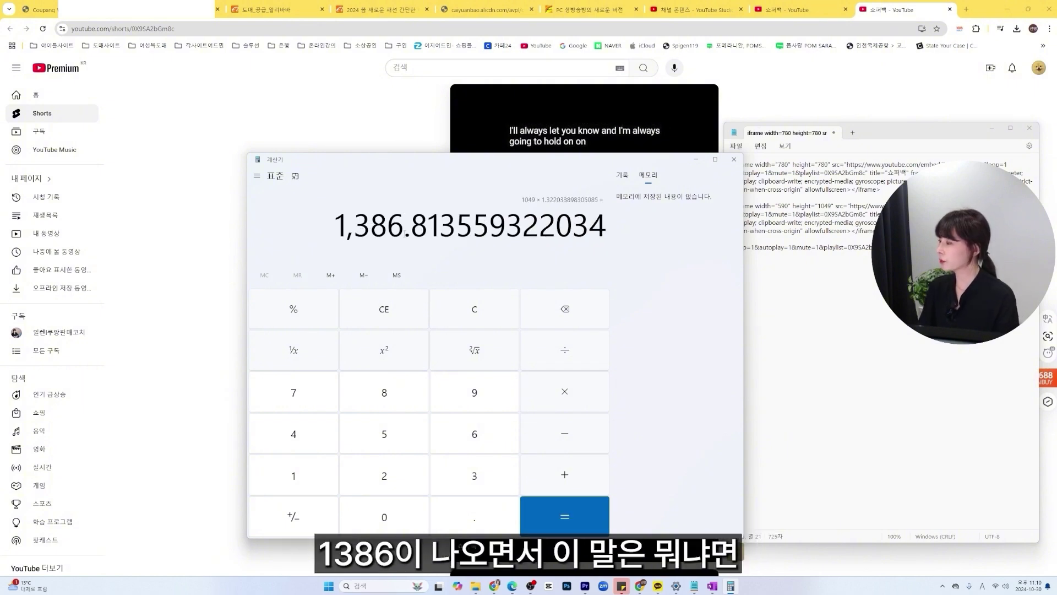
# - Resize the second embed code to 780 by 1386, and add a third 590 by 1049 code with the same loop, autoplay, mute and playlist parameters
pyautogui.doubleClick(784, 205)
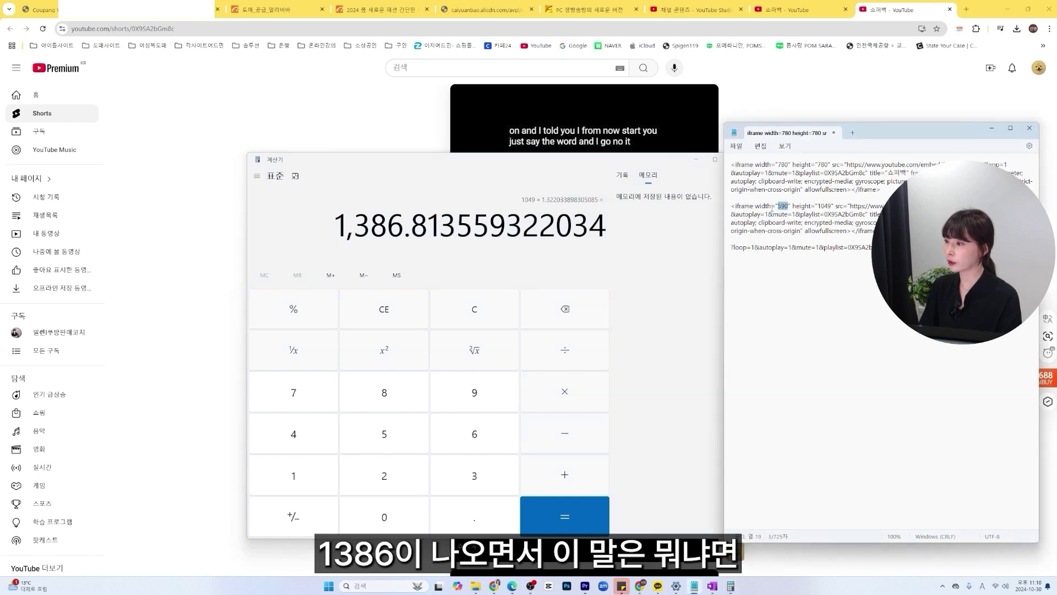
pyautogui.click(779, 205)
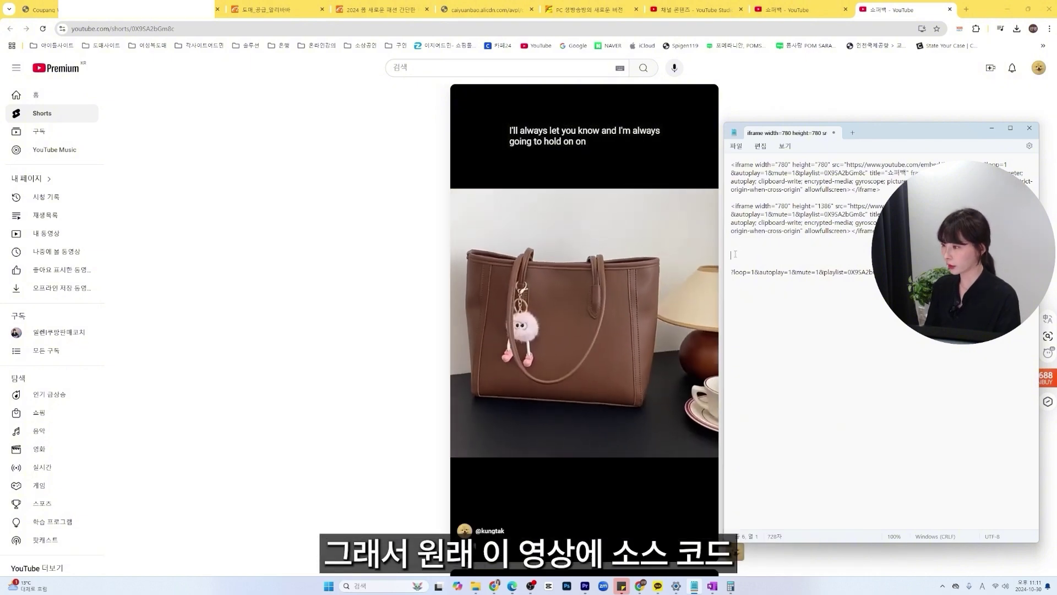
pyautogui.click(987, 255)
pyautogui.write('?loop=1&autoplay=1&mute=1&playlist=0X9SA2bGm8c')
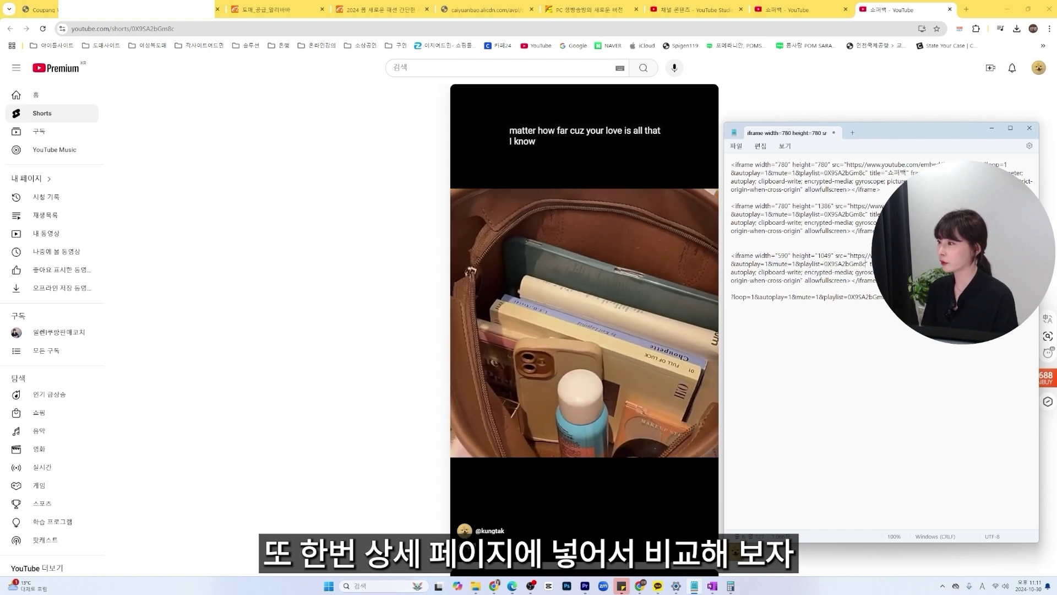
# - Switch to the Coupang Wing product edit page and open the uploaded detail description images for editing
pyautogui.click(69, 10)
pyautogui.click(58, 10)
pyautogui.scroll(-15, 564, 221)
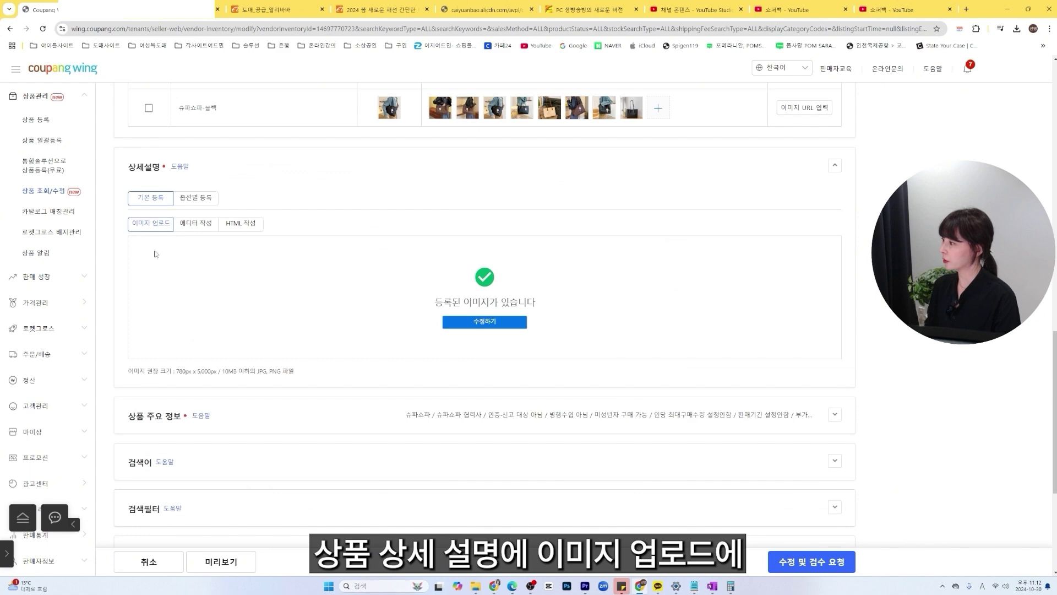
pyautogui.click(488, 324)
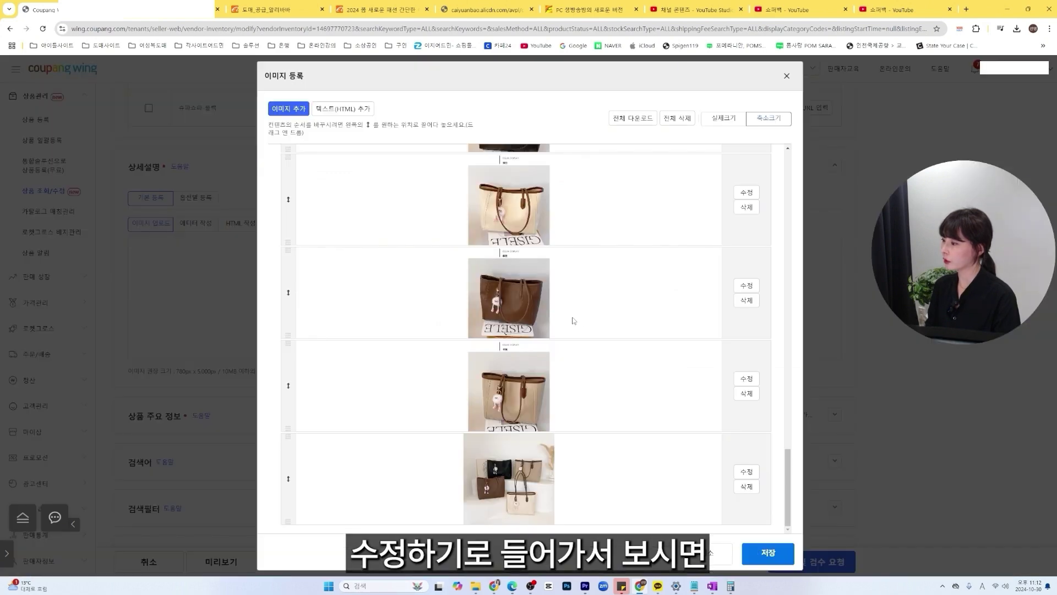
# - Examine the order of the registered detail images to judge where a video could be placed
pyautogui.scroll(15, 576, 325)
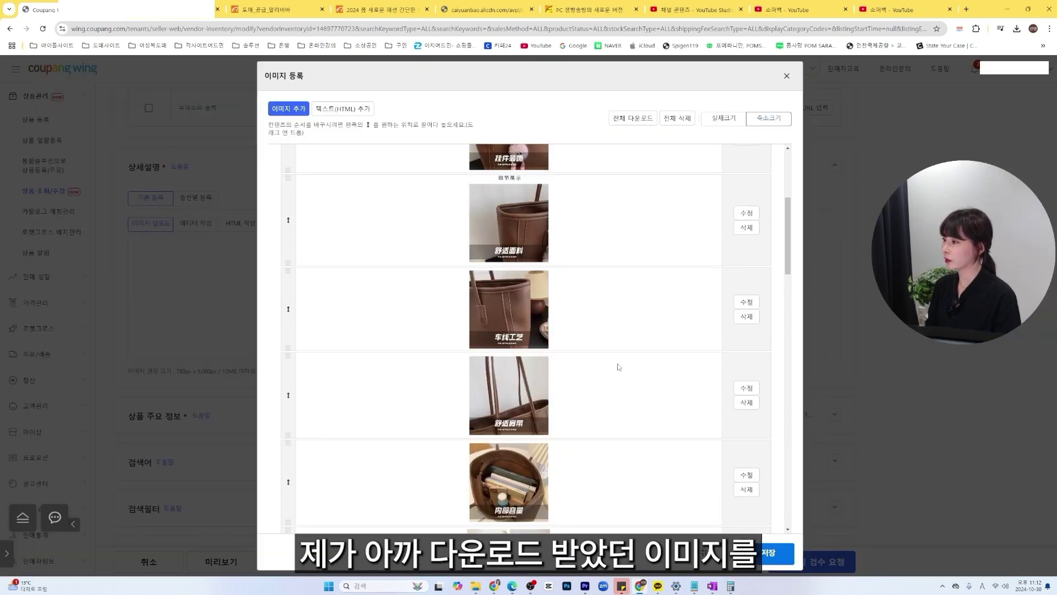
pyautogui.scroll(5, 606, 363)
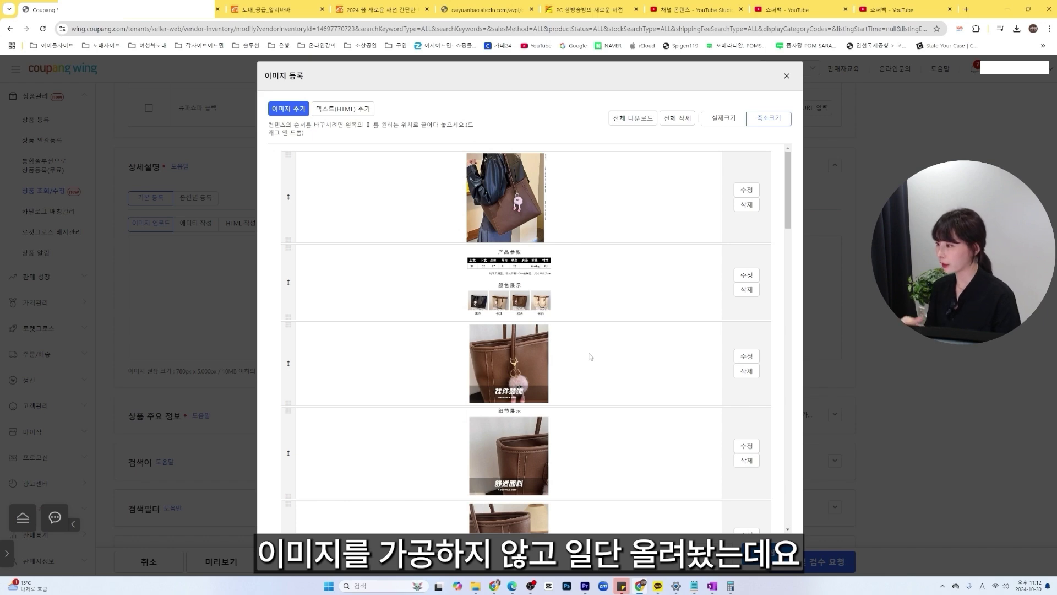
pyautogui.scroll(-3, 589, 356)
pyautogui.scroll(3, 781, 174)
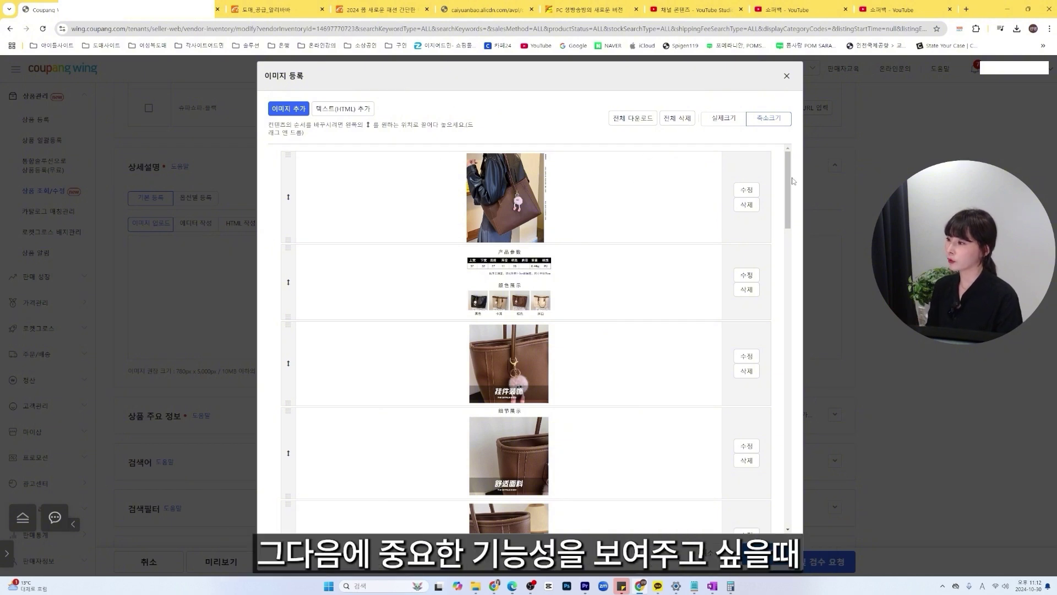
pyautogui.moveTo(788, 184); pyautogui.dragTo(791, 257)
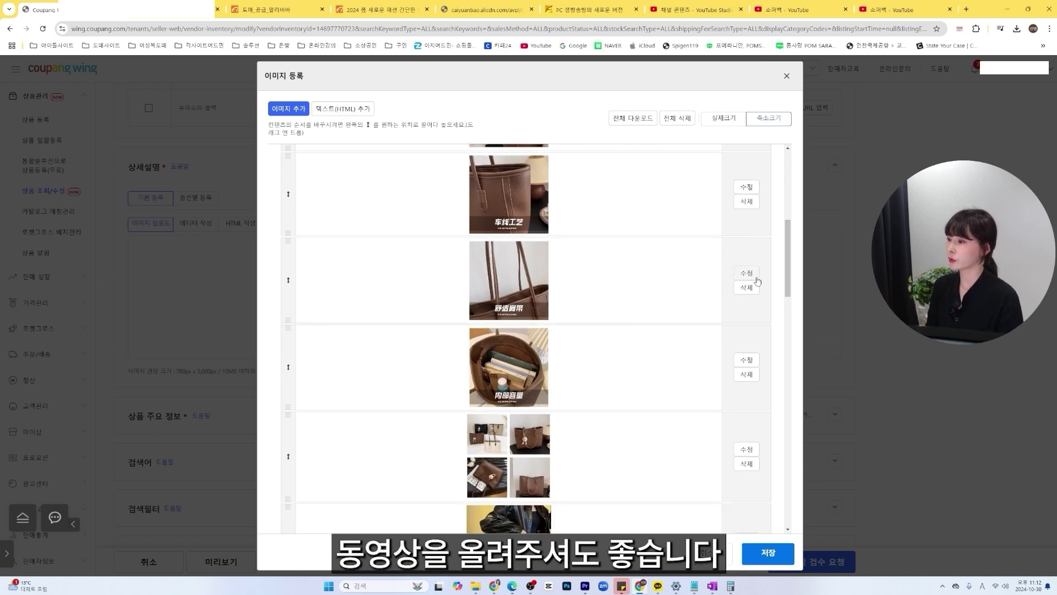
pyautogui.moveTo(790, 243); pyautogui.dragTo(803, 147)
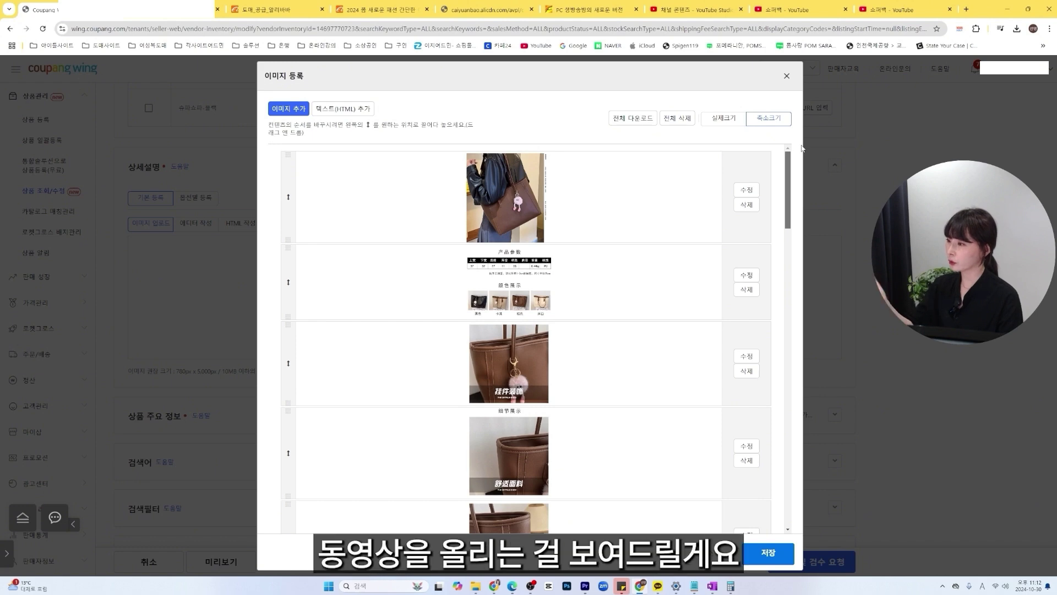
# - Add three text (HTML) blocks after the last detail image
pyautogui.scroll(-20, 786, 169)
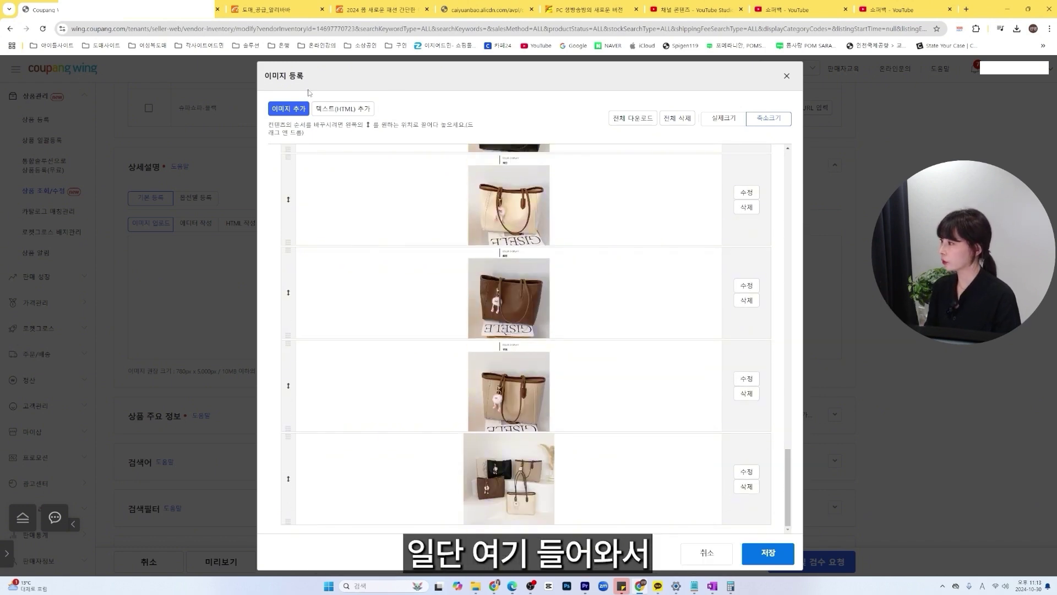
pyautogui.click(355, 110)
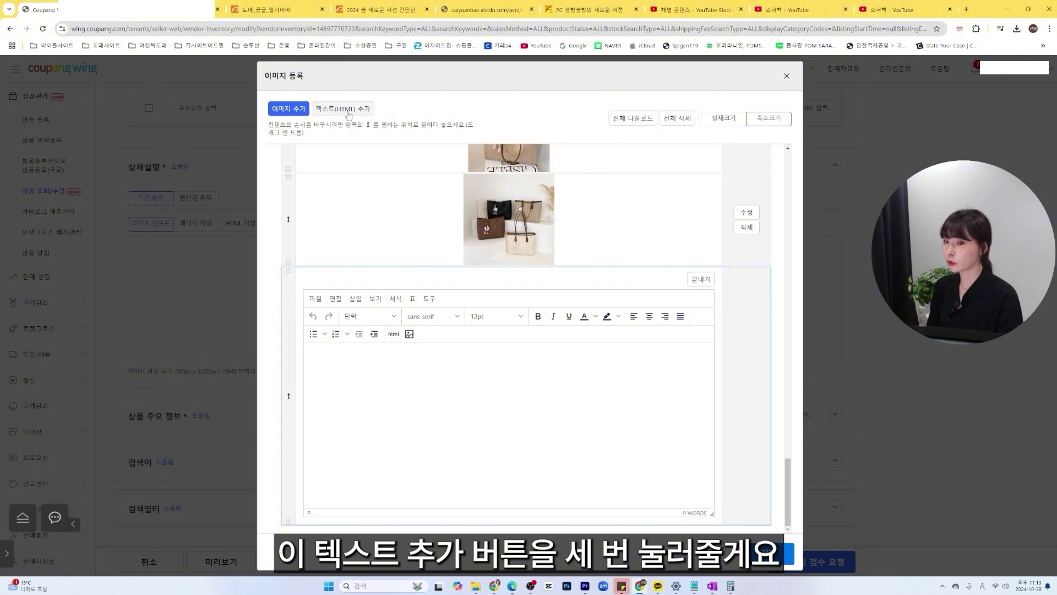
pyautogui.click(348, 110)
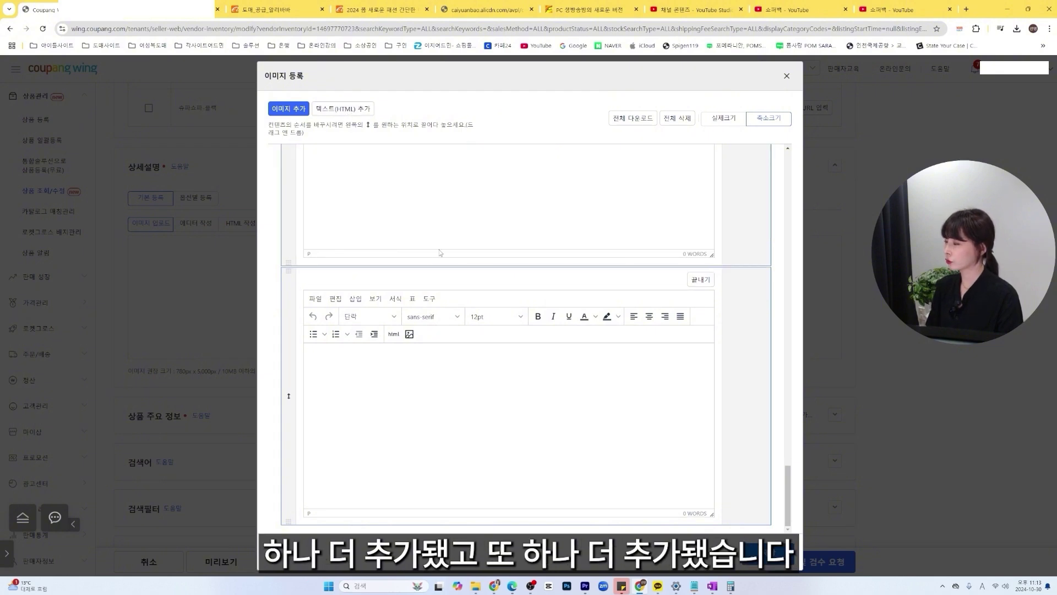
# - Paste the 780 by 780 iframe embed code into the first HTML block's source code, save it and centre the video
pyautogui.scroll(3, 563, 365)
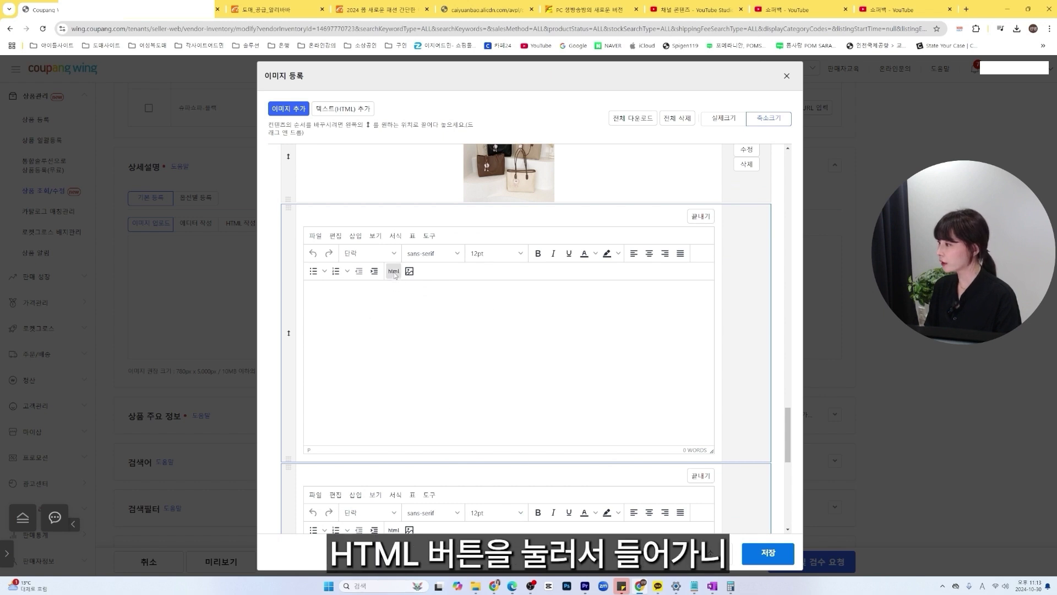
pyautogui.click(393, 271)
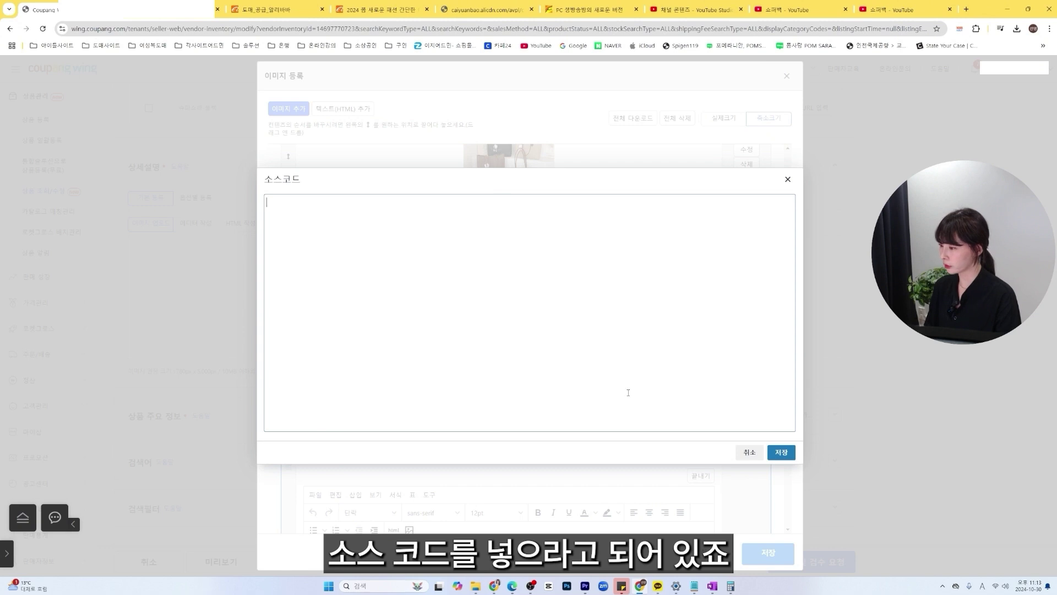
pyautogui.click(694, 585)
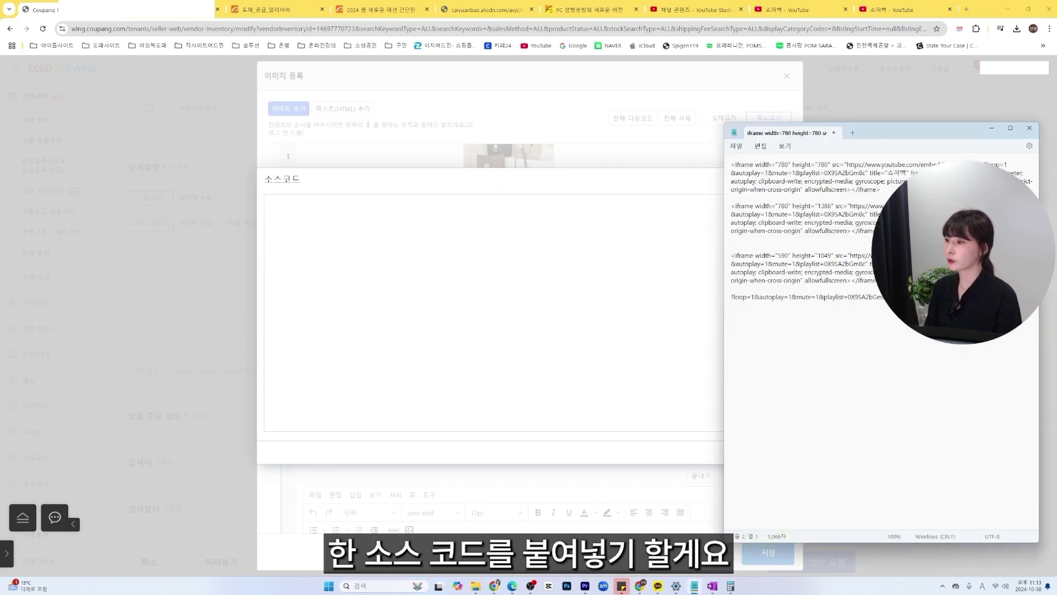
pyautogui.tripleClick(774, 164)
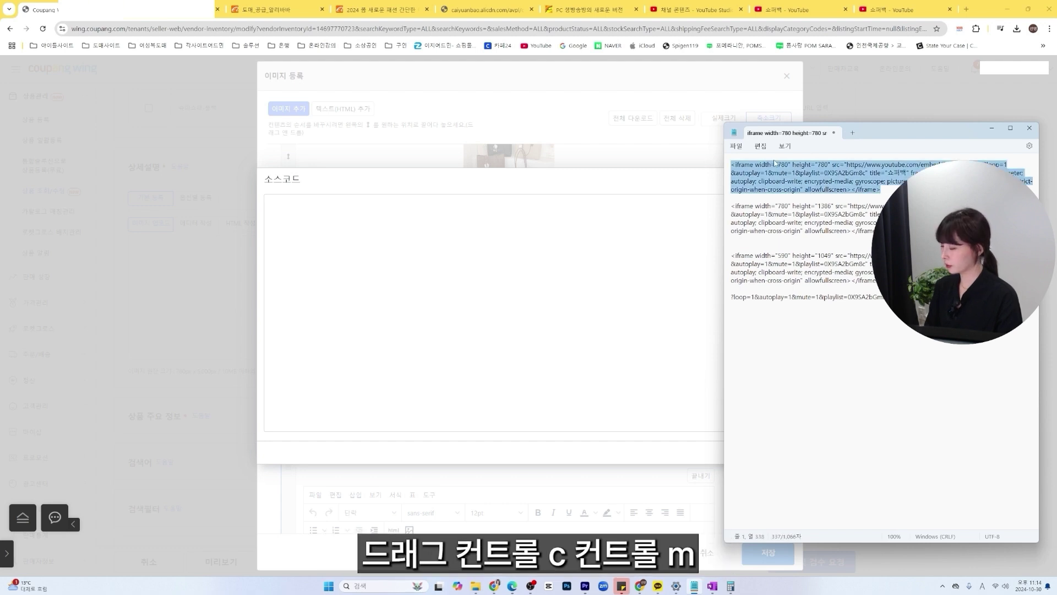
pyautogui.click(336, 233)
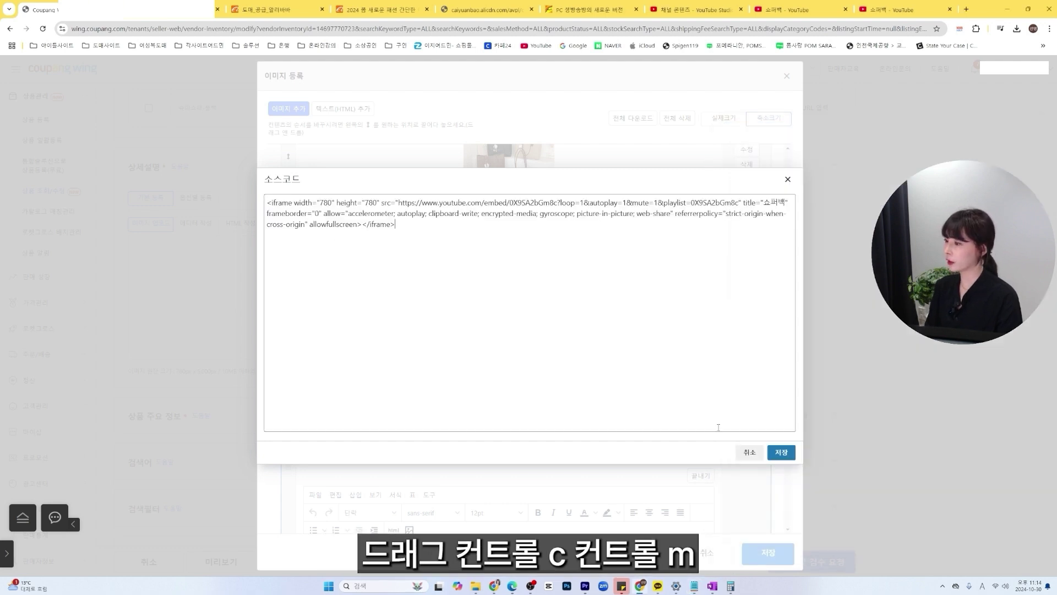
pyautogui.click(781, 452)
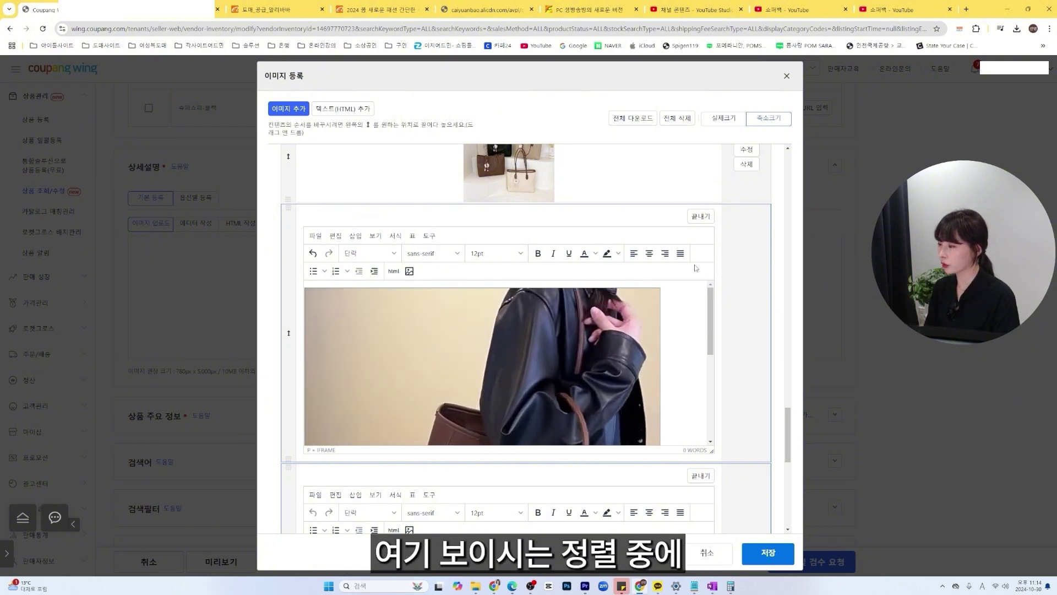
pyautogui.click(649, 253)
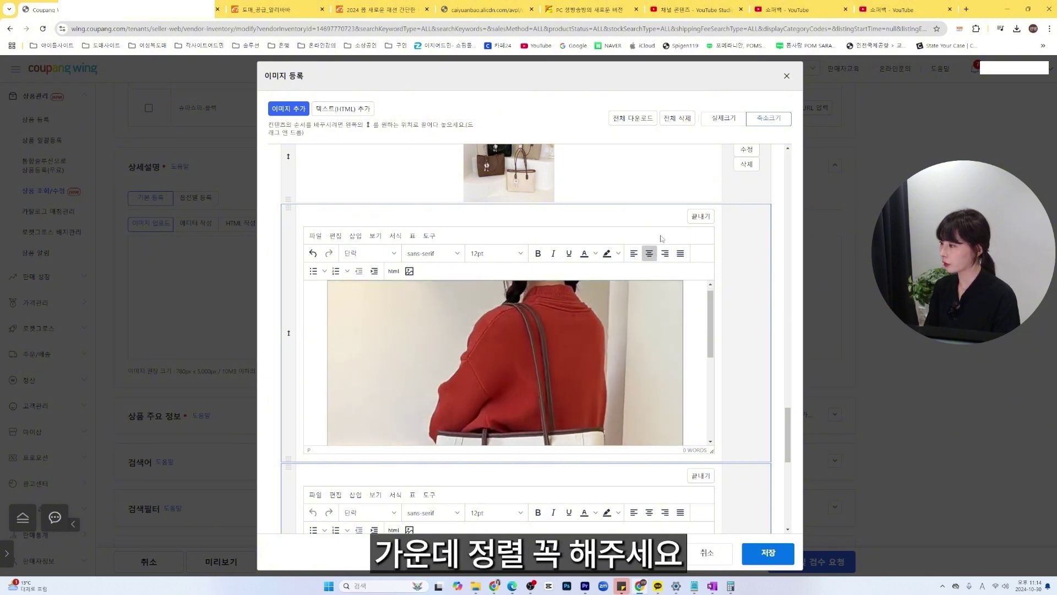
pyautogui.scroll(-1, 632, 286)
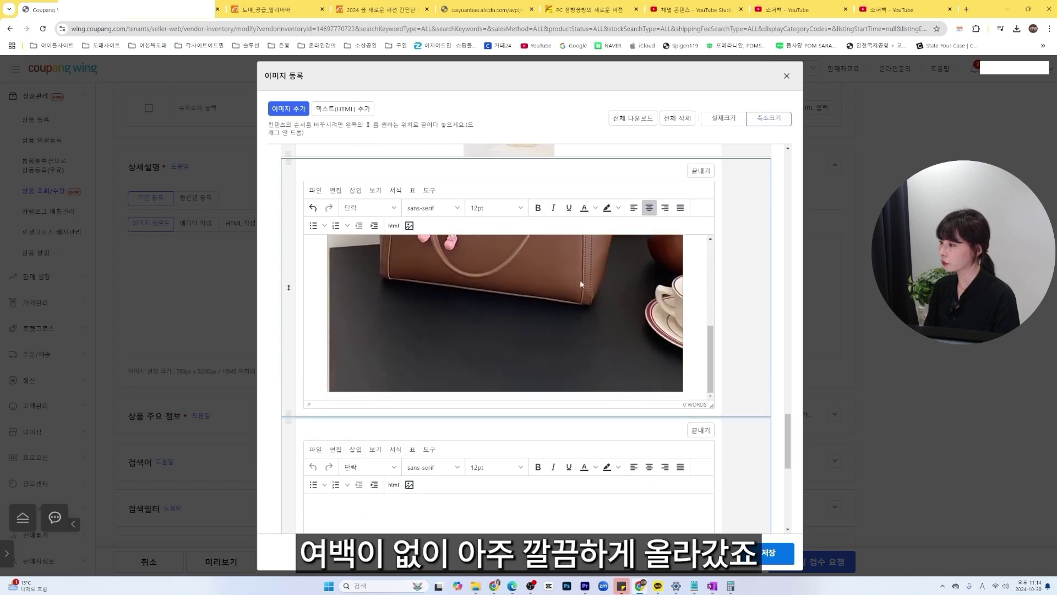
pyautogui.scroll(-1, 732, 287)
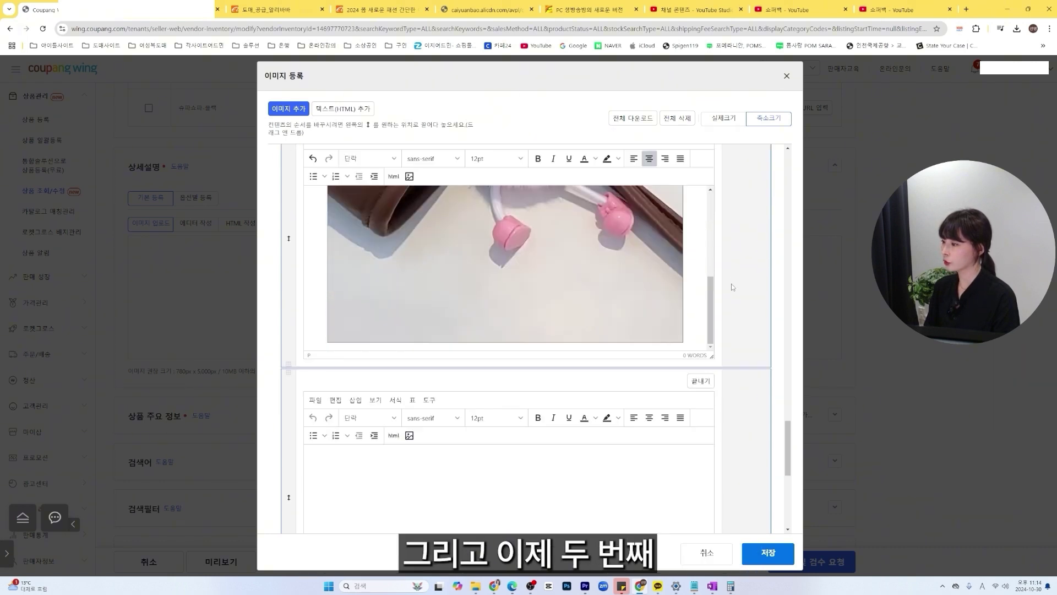
# - Insert the 780 by 1386 iframe embed code as source code in the second HTML block and centre the video
pyautogui.scroll(-3, 732, 287)
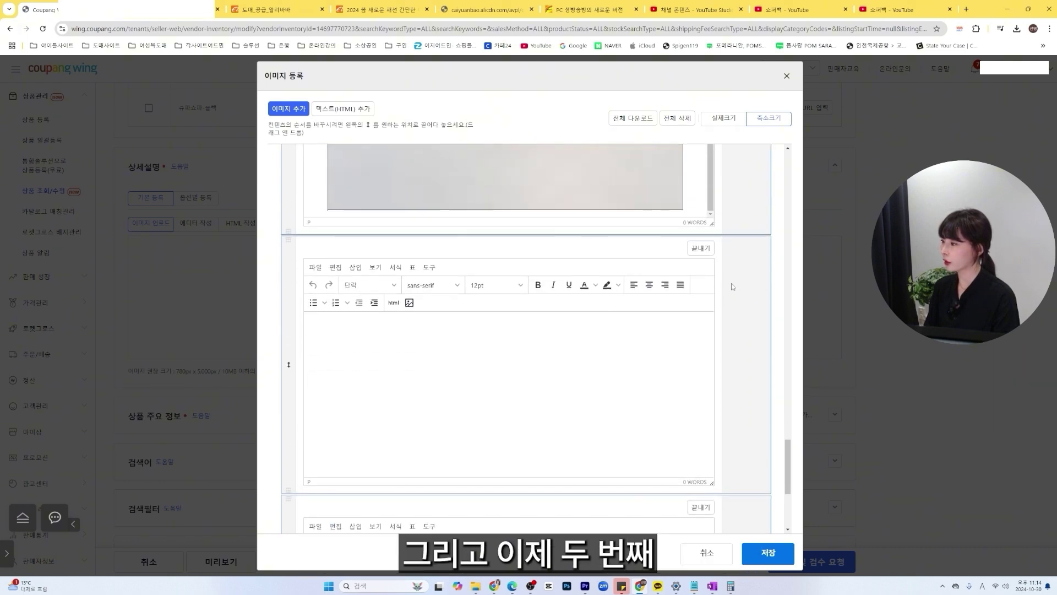
pyautogui.click(394, 303)
pyautogui.click(695, 585)
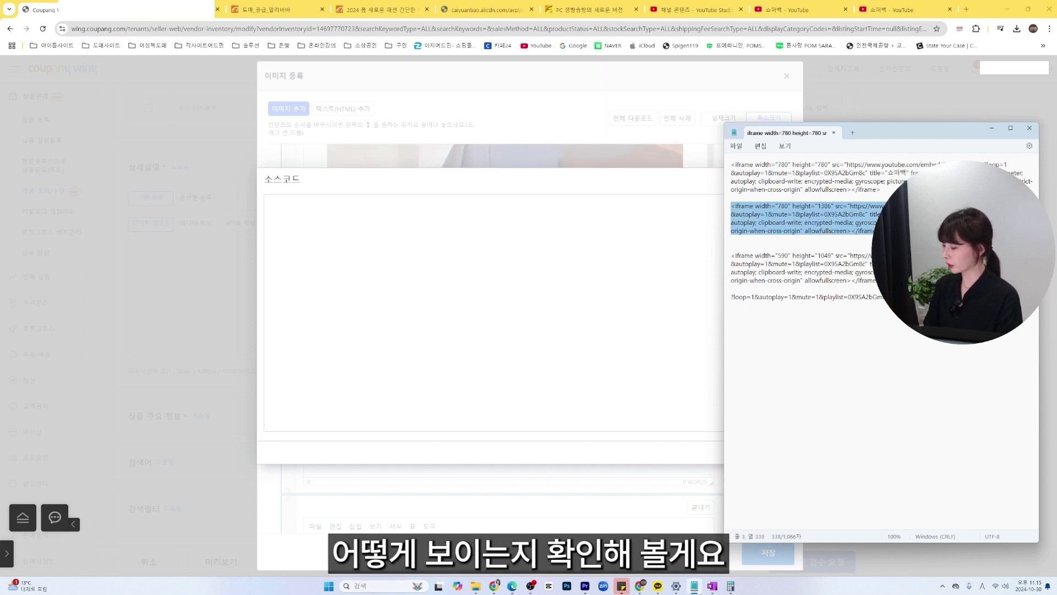
pyautogui.click(863, 232)
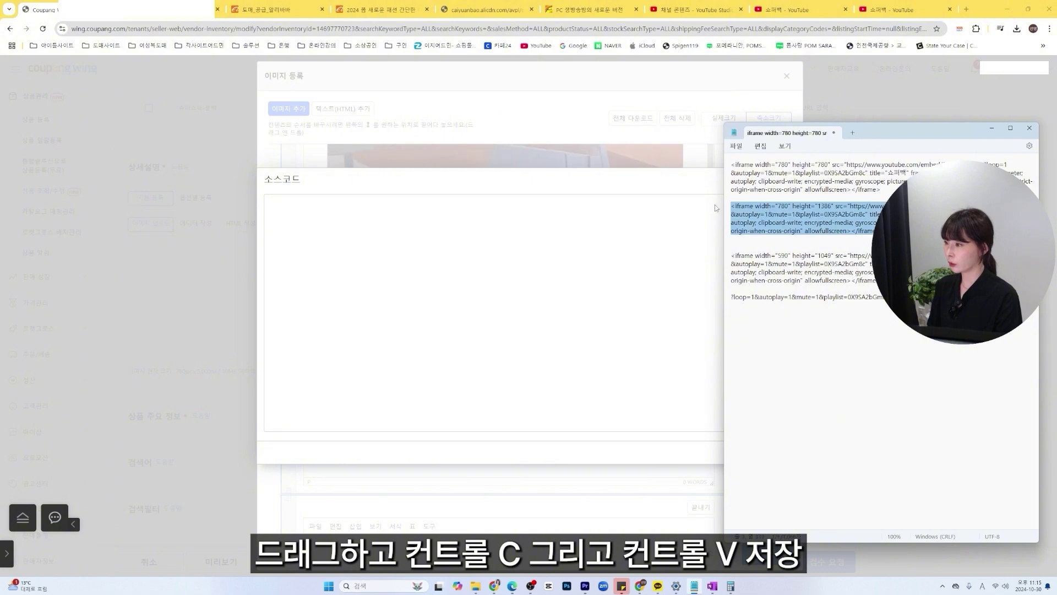
pyautogui.click(412, 258)
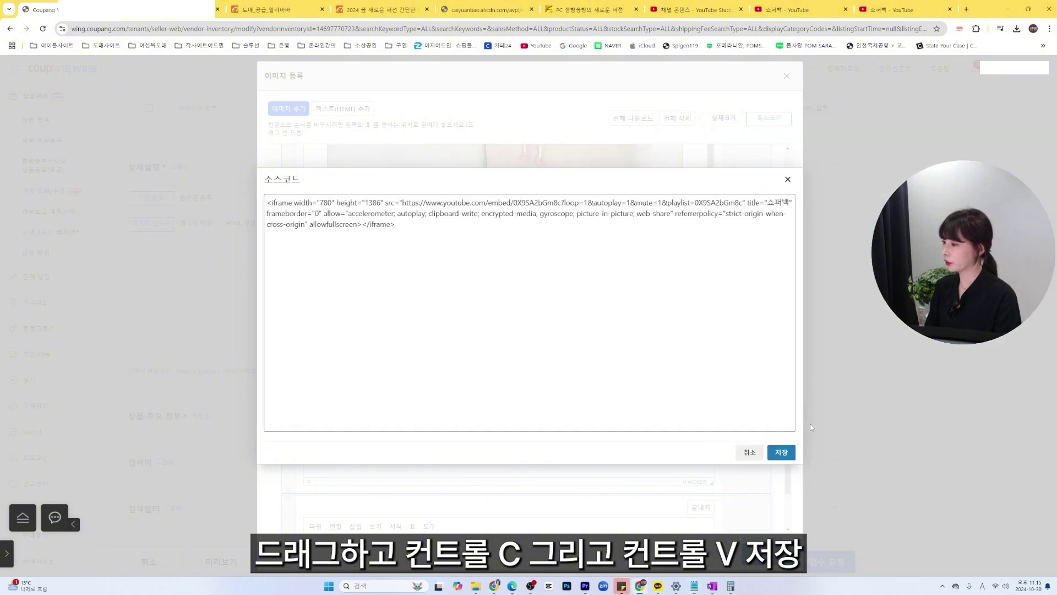
pyautogui.click(782, 452)
pyautogui.click(650, 284)
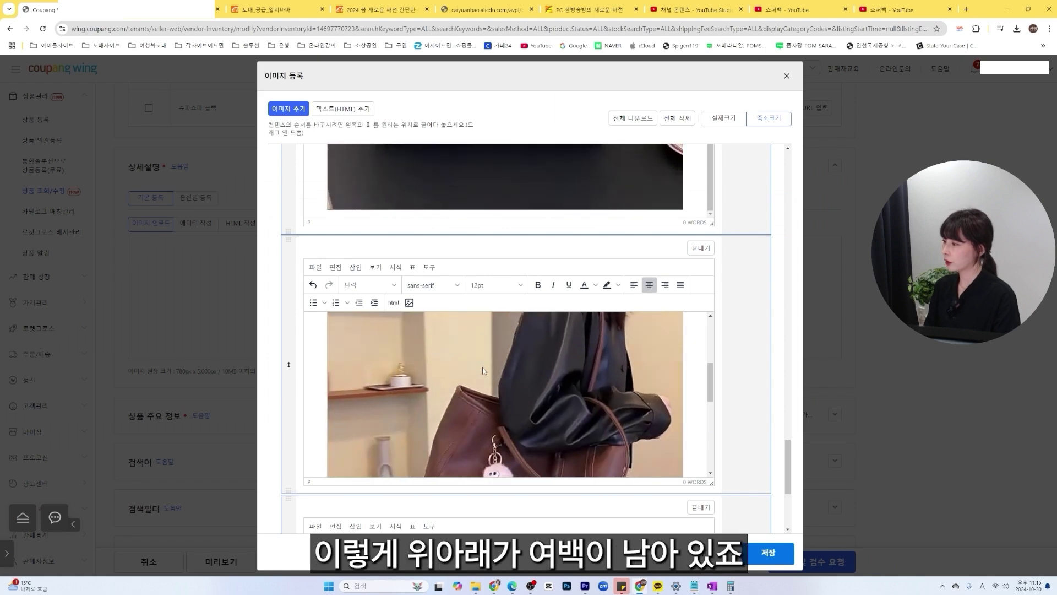
# - Examine the margins above and below the second block's video and compare them with the first block's video
pyautogui.scroll(-2, 483, 366)
pyautogui.scroll(2, 461, 340)
pyautogui.scroll(-1, 619, 356)
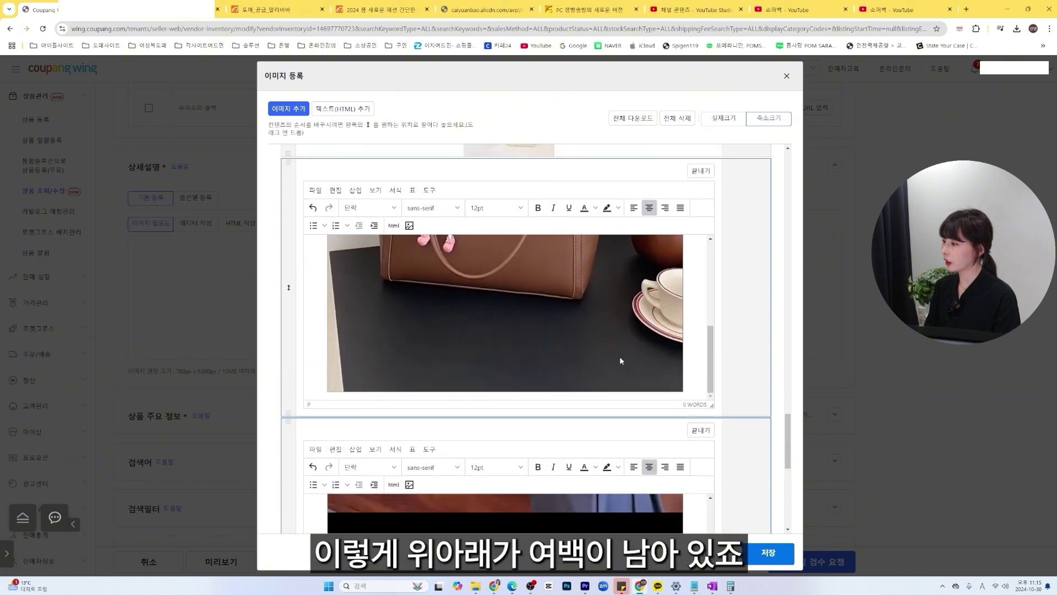
pyautogui.scroll(-4, 620, 355)
pyautogui.scroll(2, 545, 308)
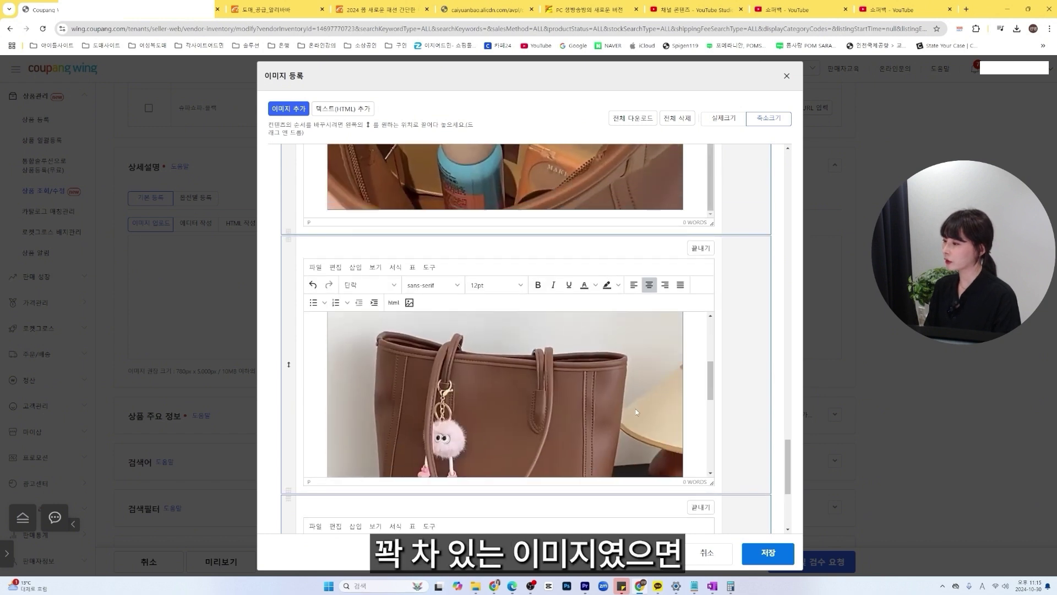
pyautogui.scroll(-3, 631, 404)
pyautogui.scroll(2, 659, 403)
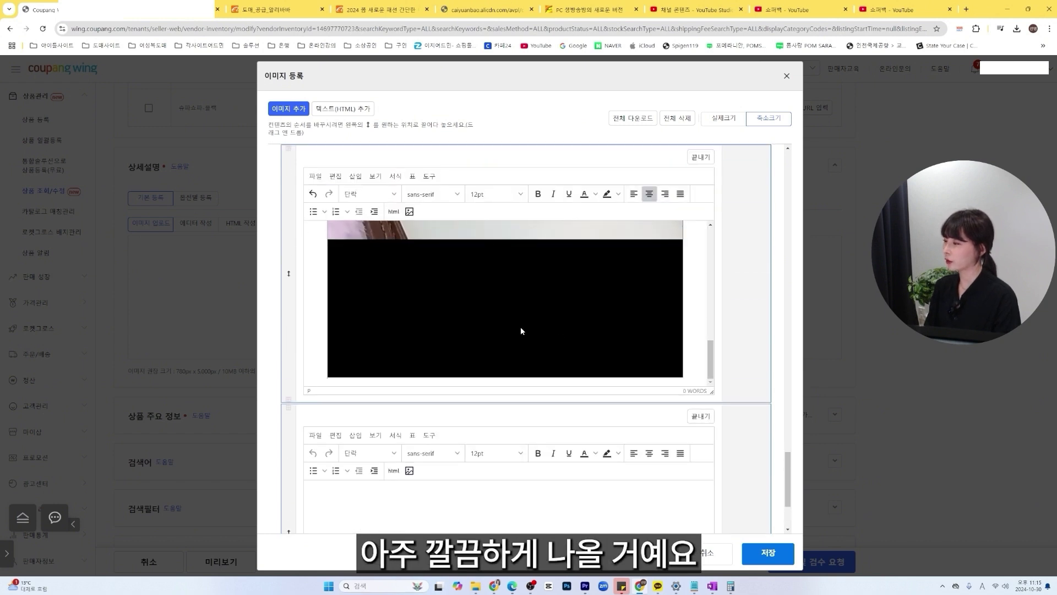
# - Insert the 590 by 1049 iframe embed code as source code in the third HTML block, save it and centre the video
pyautogui.scroll(-2, 669, 332)
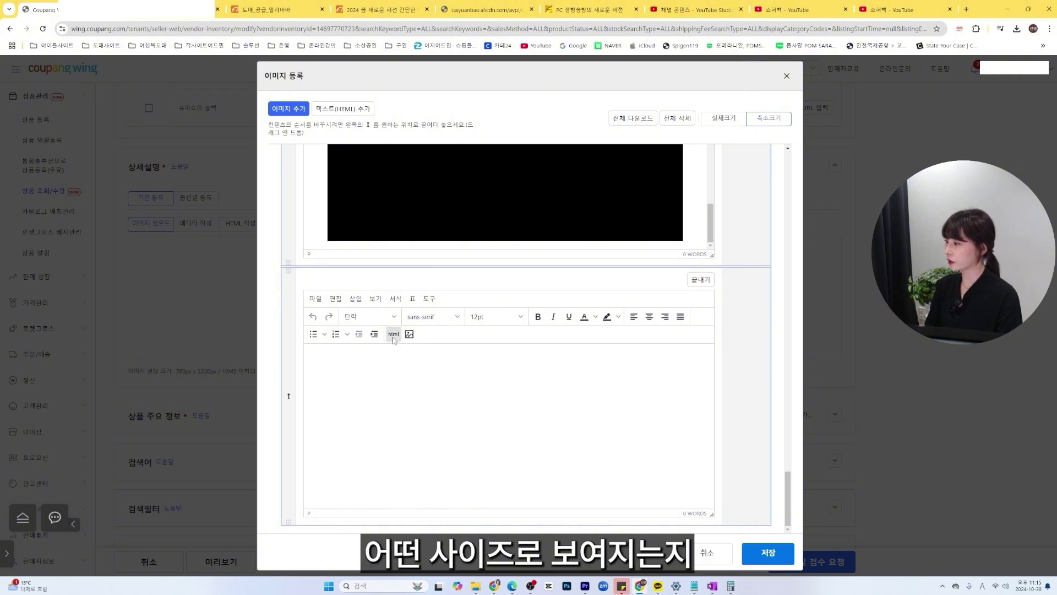
pyautogui.click(394, 335)
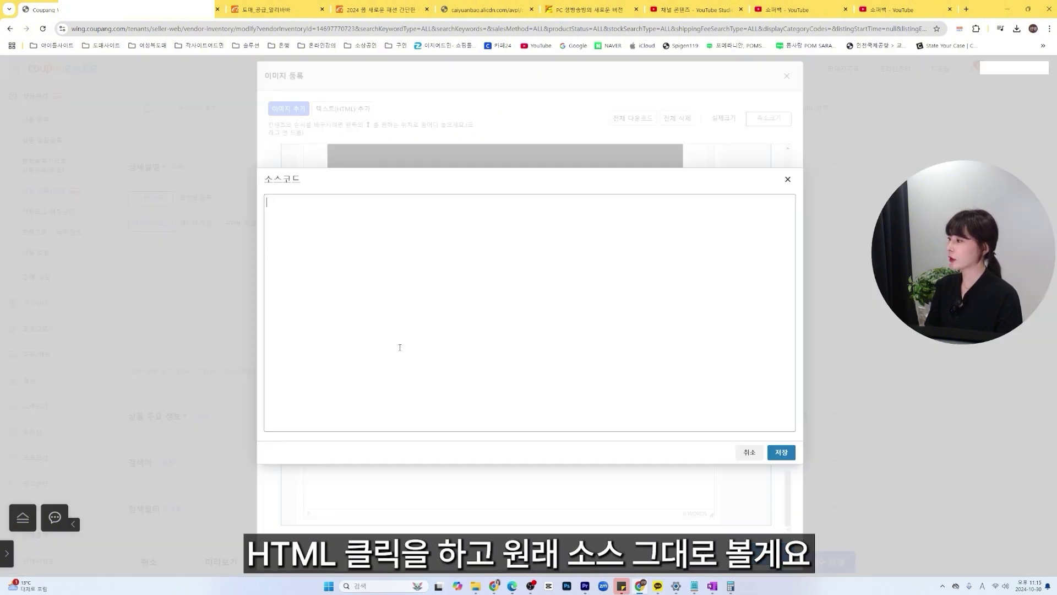
pyautogui.click(711, 588)
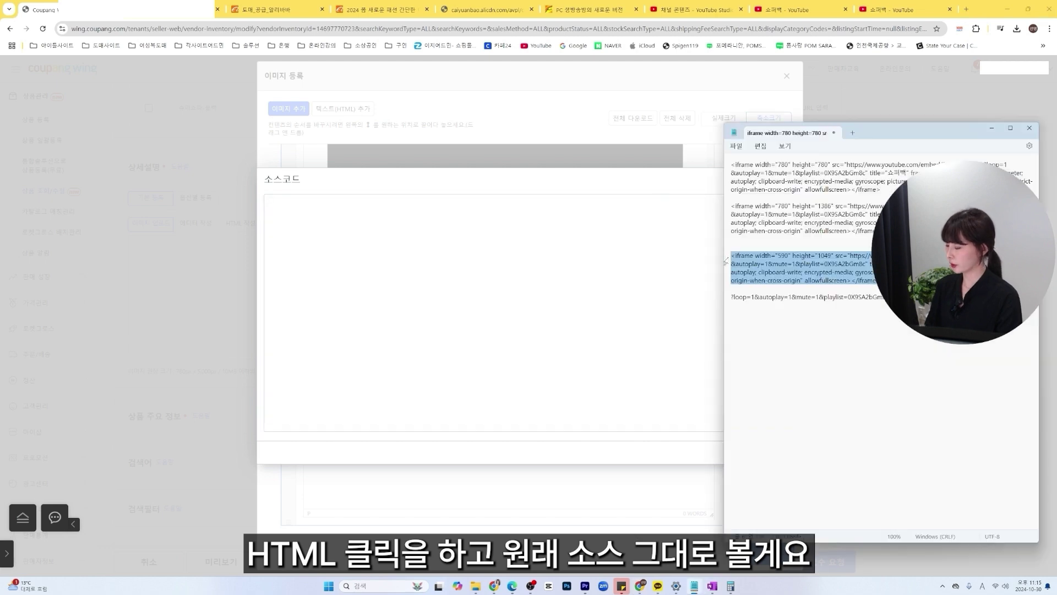
pyautogui.click(605, 262)
pyautogui.hotkey('ctrl', 'v')
pyautogui.click(781, 451)
# - Compare the width and margins of the videos in the three HTML blocks
pyautogui.scroll(5, 589, 297)
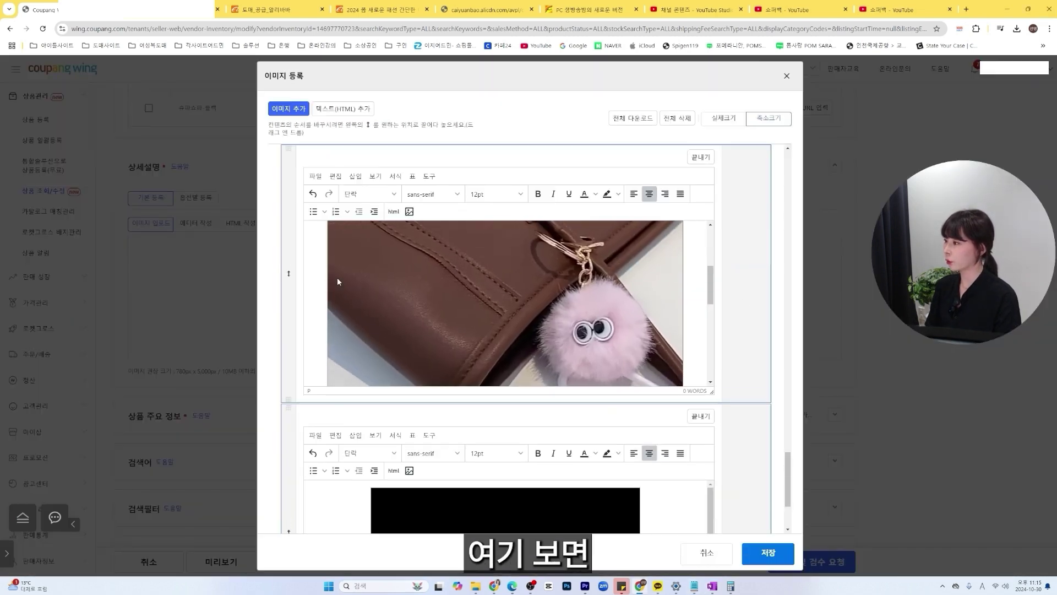
pyautogui.scroll(-5, 589, 297)
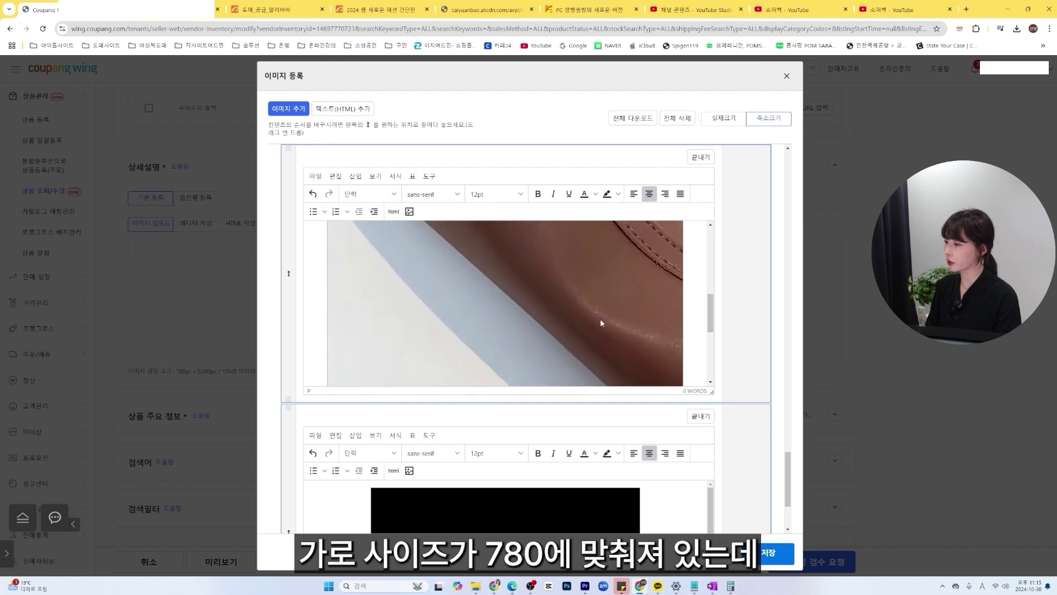
pyautogui.scroll(-3, 652, 448)
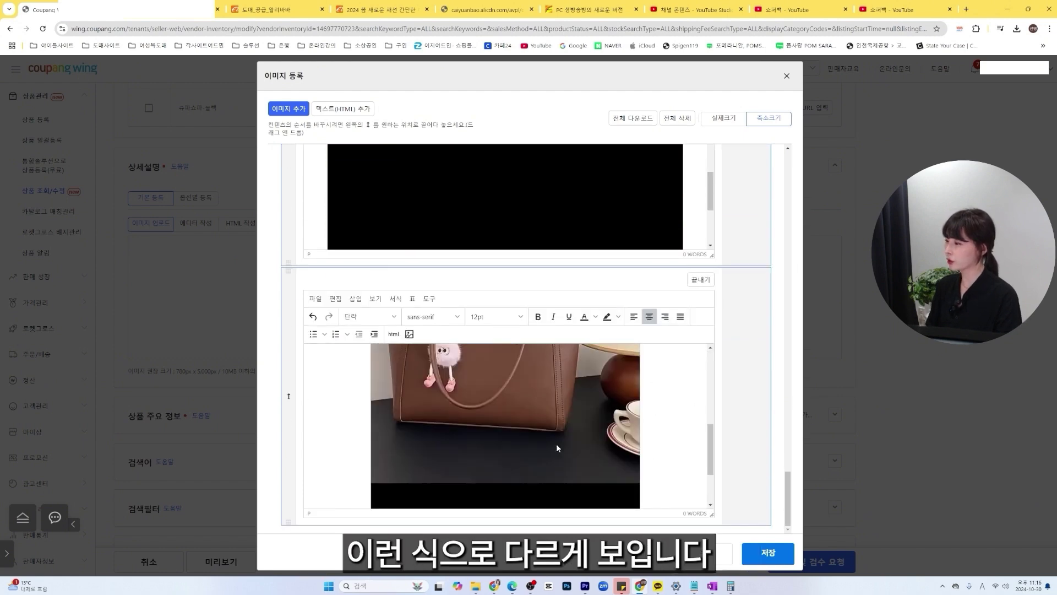
pyautogui.scroll(3, 557, 444)
pyautogui.scroll(3, 559, 446)
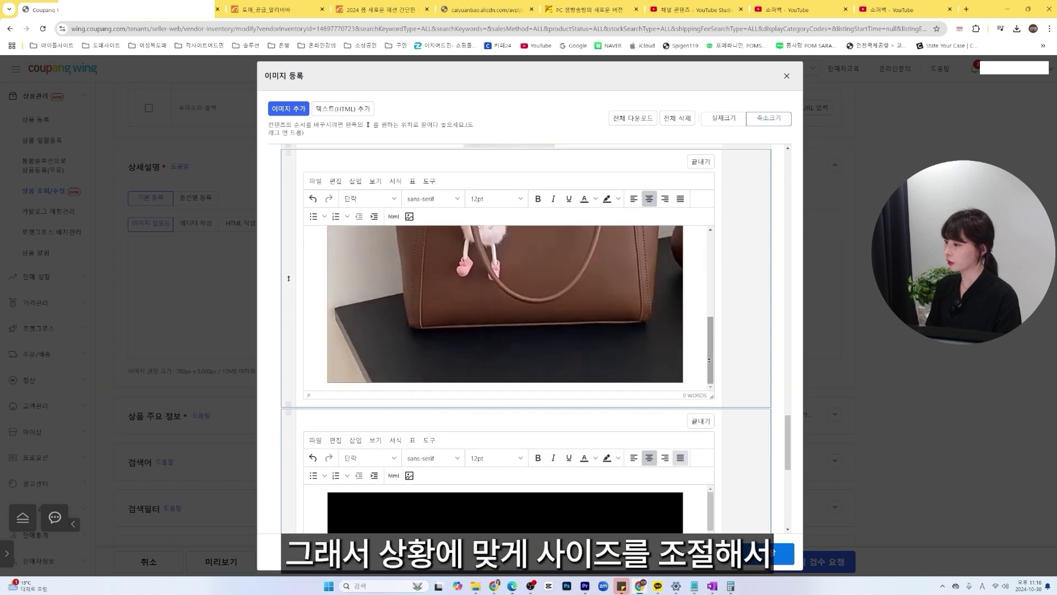
pyautogui.moveTo(706, 277); pyautogui.dragTo(710, 383)
pyautogui.scroll(10, 653, 349)
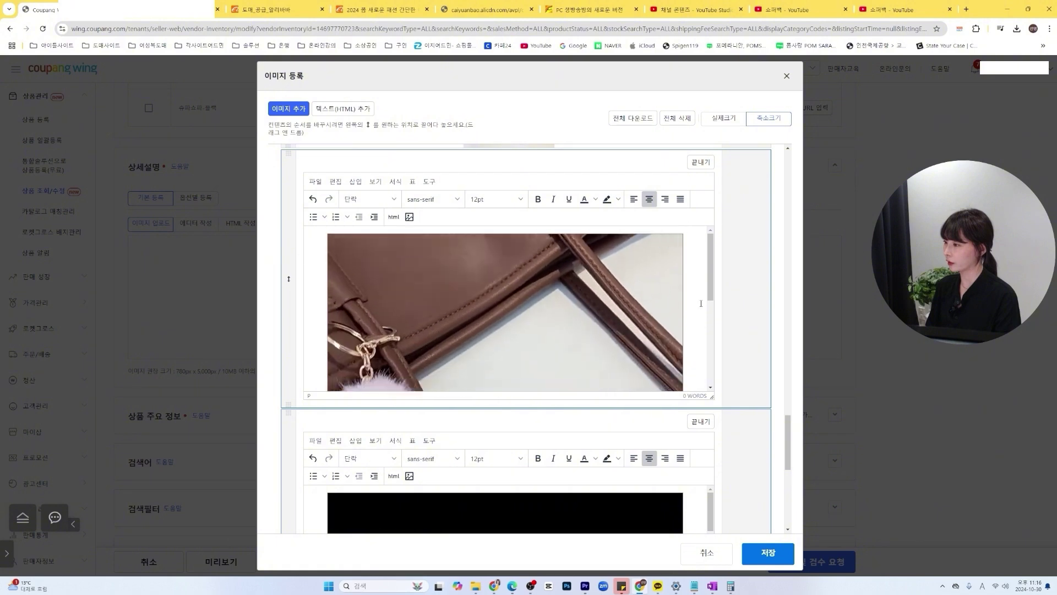
# - Move the 780 by 780 video block above the first detail image and save the detail content
pyautogui.scroll(2, 739, 408)
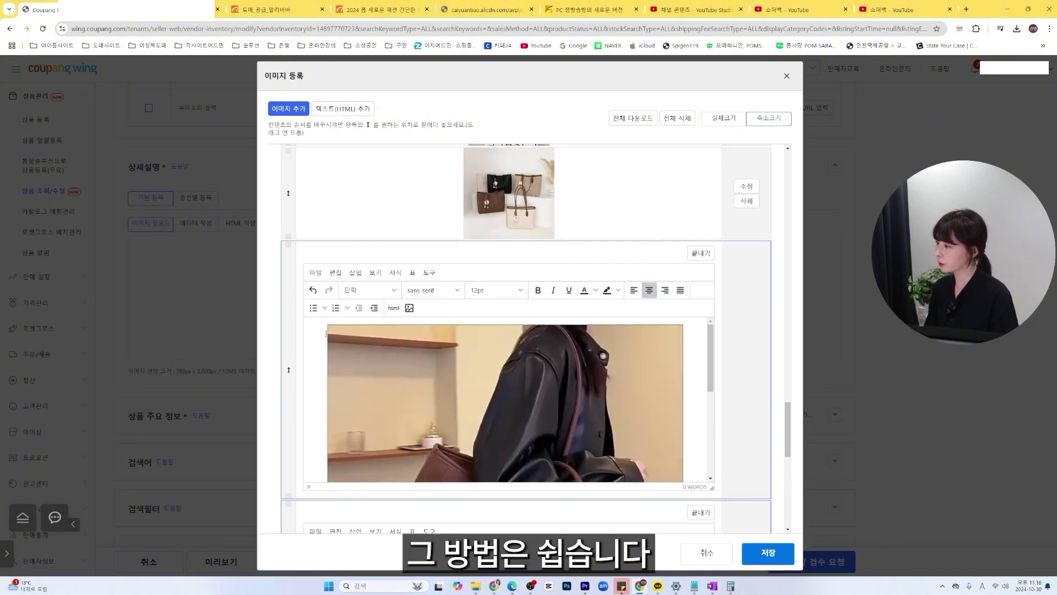
pyautogui.moveTo(290, 362); pyautogui.dragTo(286, 131)
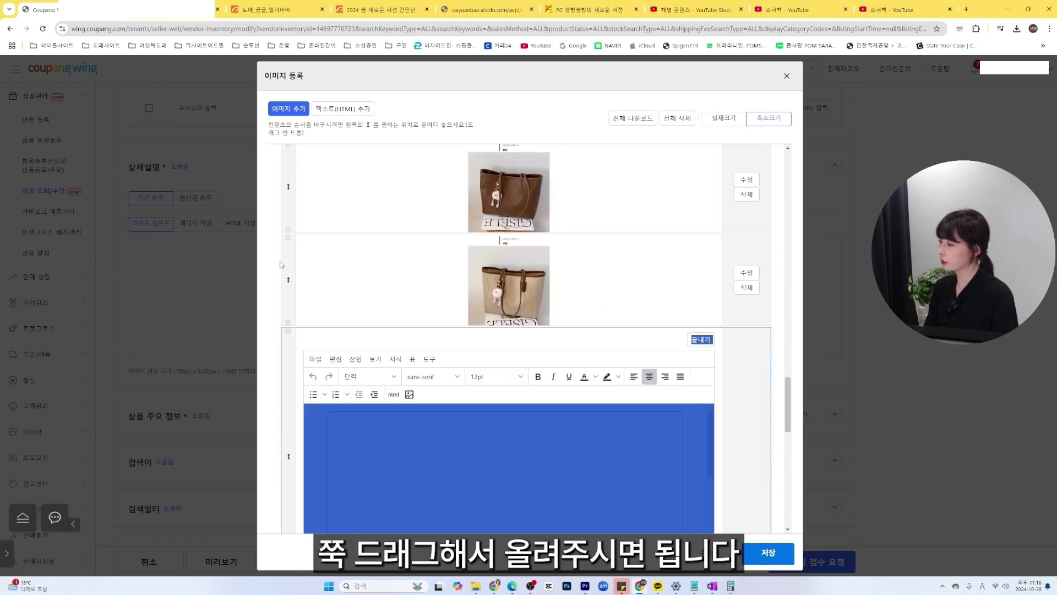
pyautogui.moveTo(281, 265); pyautogui.dragTo(283, 159)
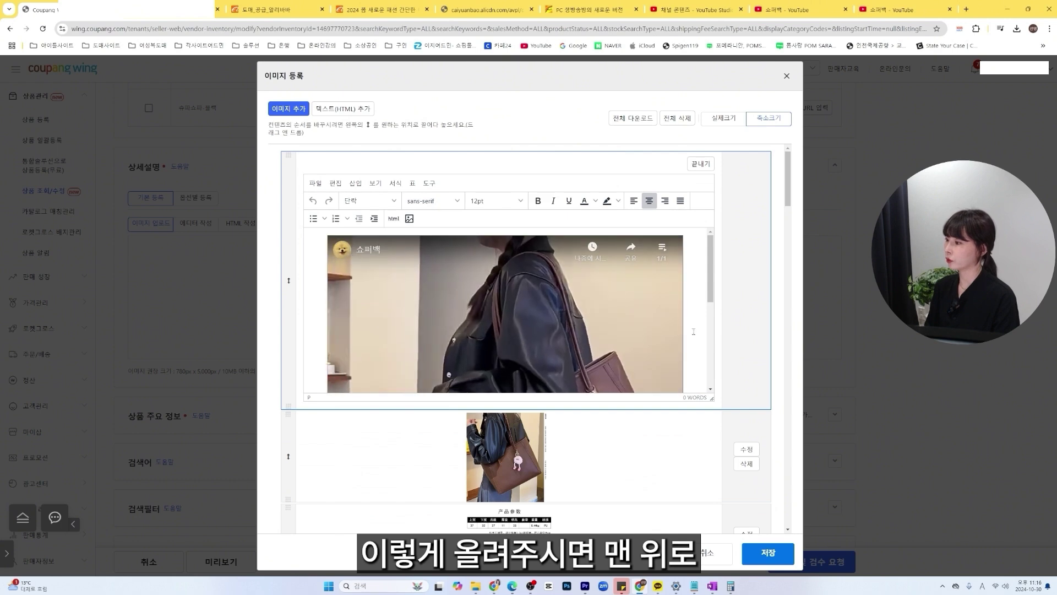
pyautogui.click(768, 552)
# - Open the product preview and check whether the video shows at the start of the detail description
pyautogui.click(248, 561)
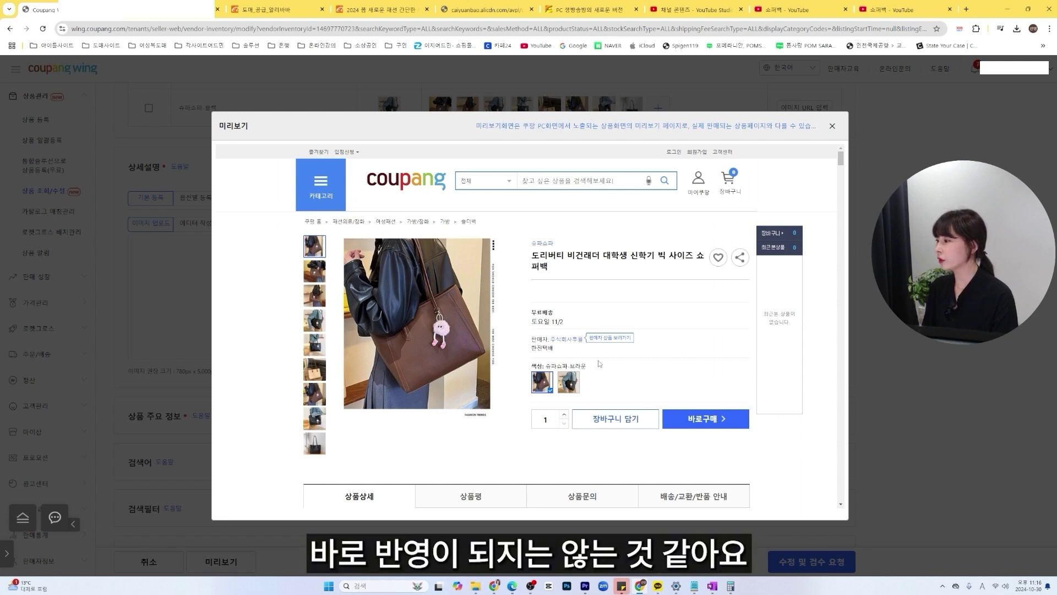
pyautogui.scroll(-15, 600, 363)
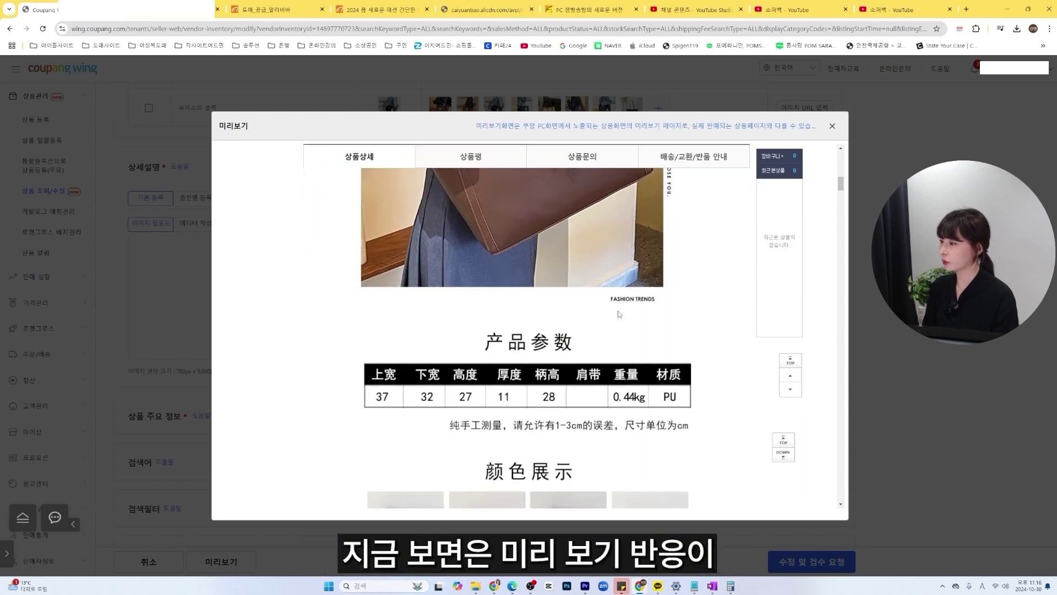
pyautogui.scroll(-10, 617, 318)
pyautogui.scroll(15, 616, 318)
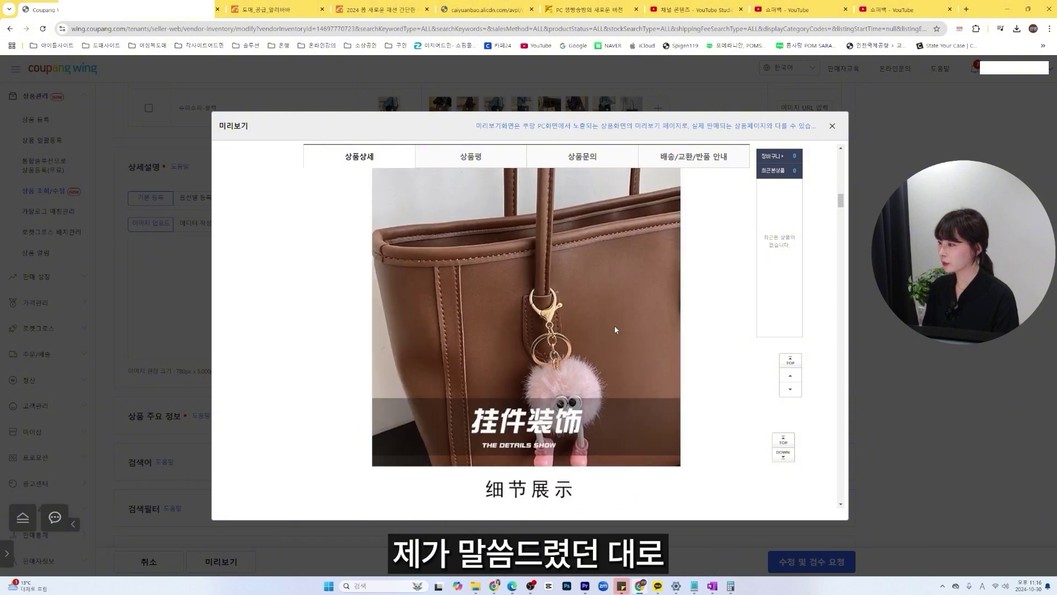
pyautogui.scroll(1, 616, 329)
pyautogui.scroll(10, 728, 325)
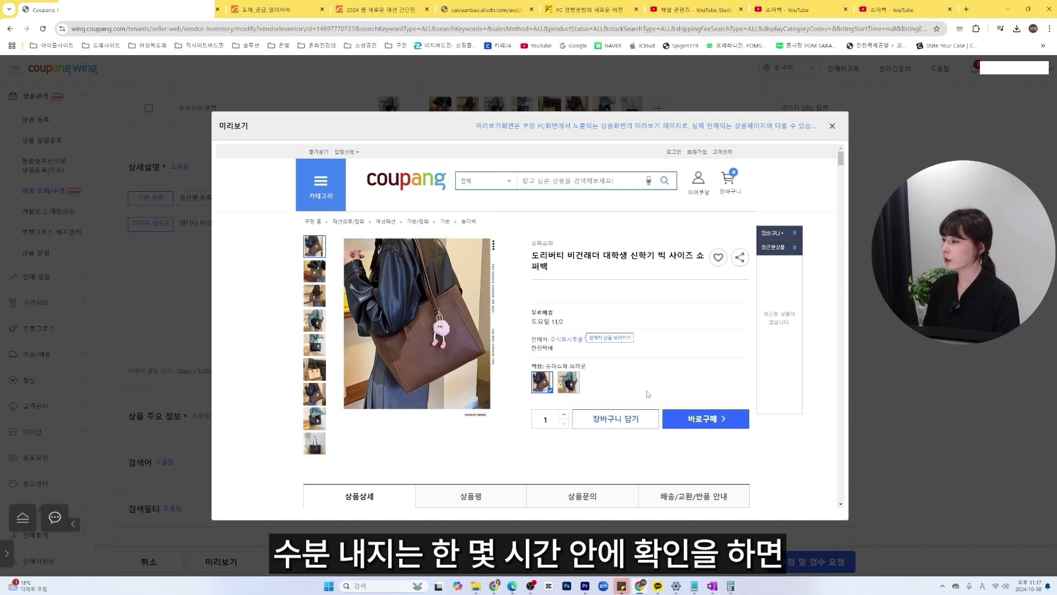
# - View the product's live Coupang page at 100% zoom and check the embedded videos in the detail section
pyautogui.scroll(-7, 647, 395)
pyautogui.scroll(4, 600, 297)
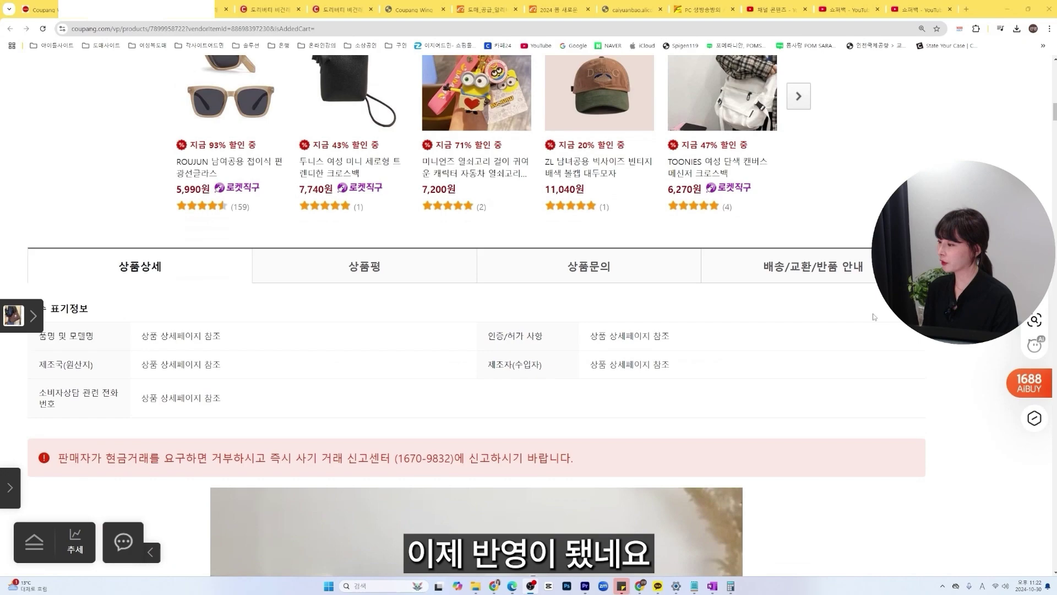
pyautogui.scroll(-4, 529, 297)
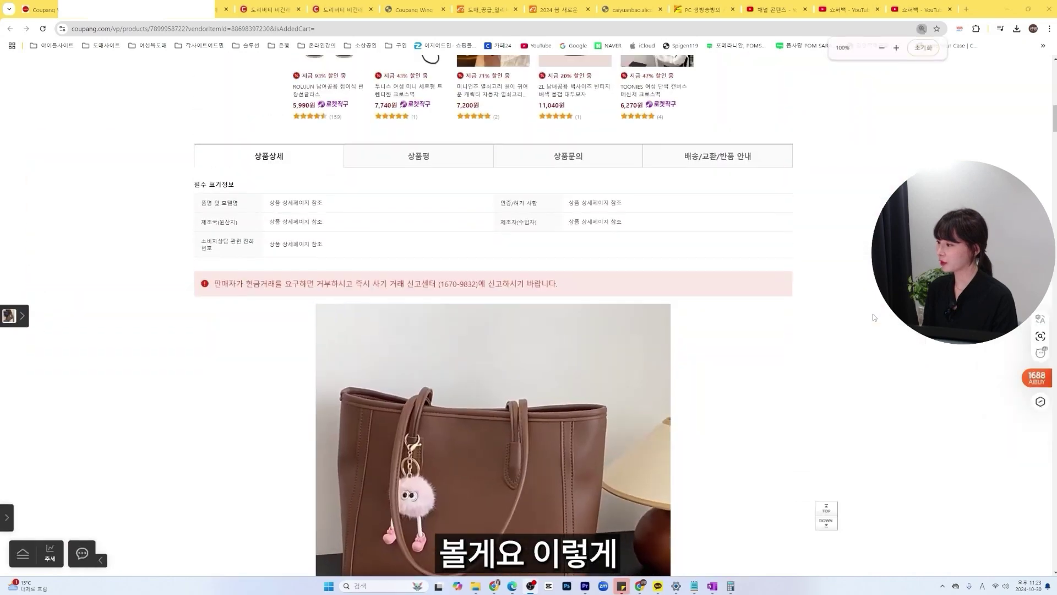
pyautogui.scroll(-3, 874, 317)
pyautogui.scroll(-15, 874, 317)
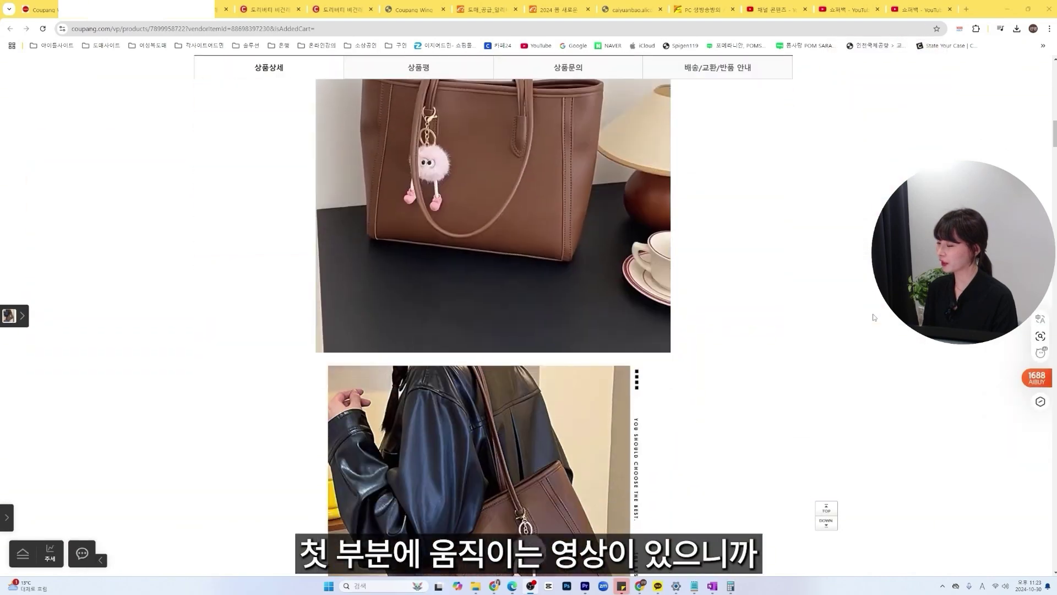